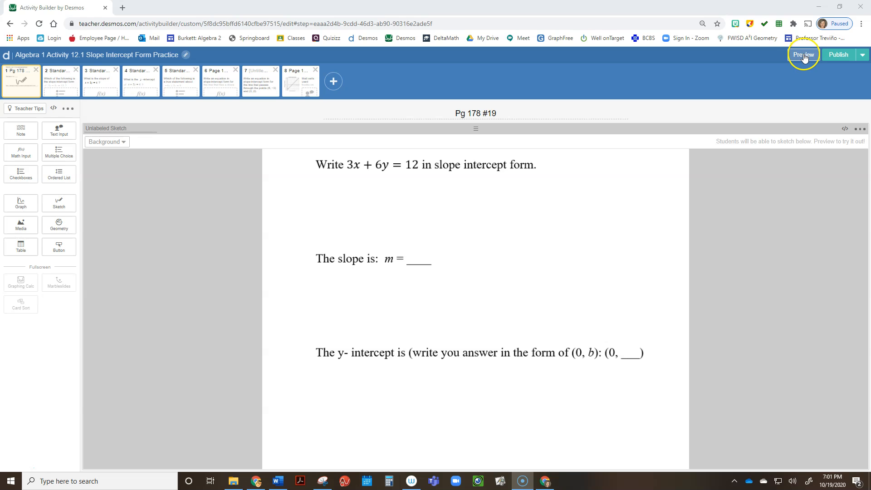
- Preview the activity as a student from screen 1 and advance to screen 3
{"action": "left_click", "coordinate": [805, 57]}
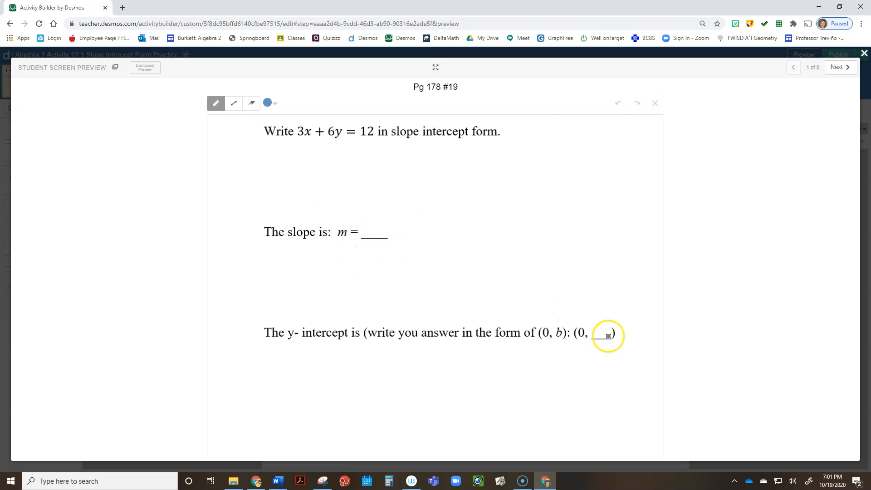
{"action": "left_click", "coordinate": [836, 71]}
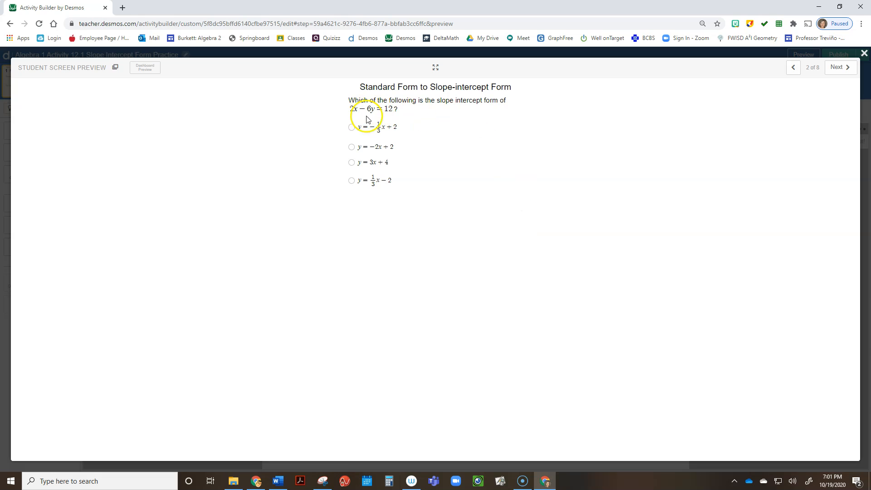
{"action": "left_click", "coordinate": [364, 126]}
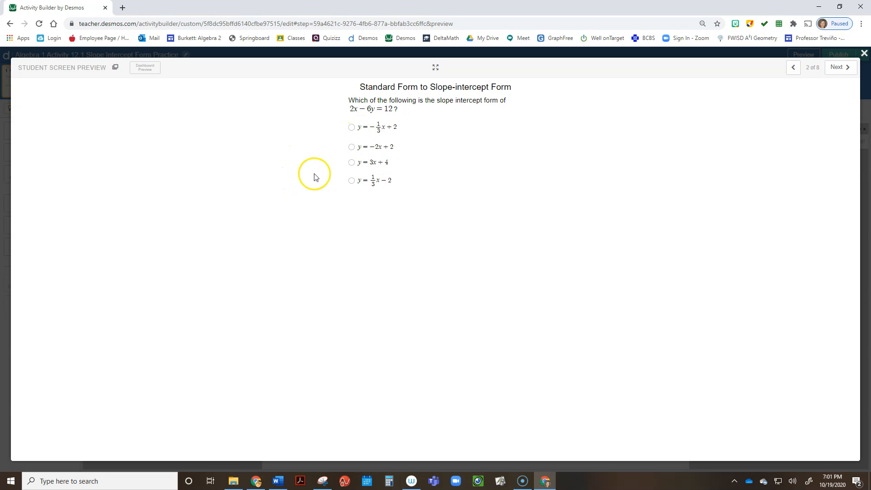
{"action": "left_click", "coordinate": [832, 68]}
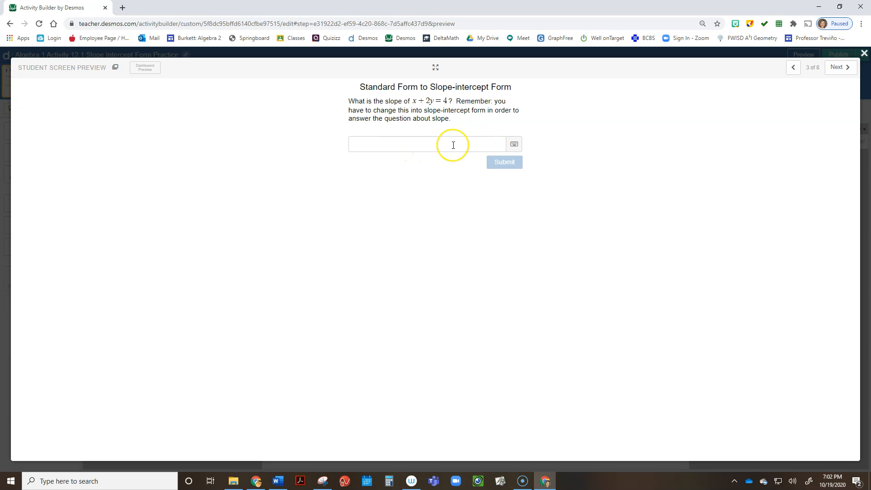
- Try entering words and "m =" in screen 3's slope answer box, clear it, and close the student preview
{"action": "left_click", "coordinate": [382, 145]}
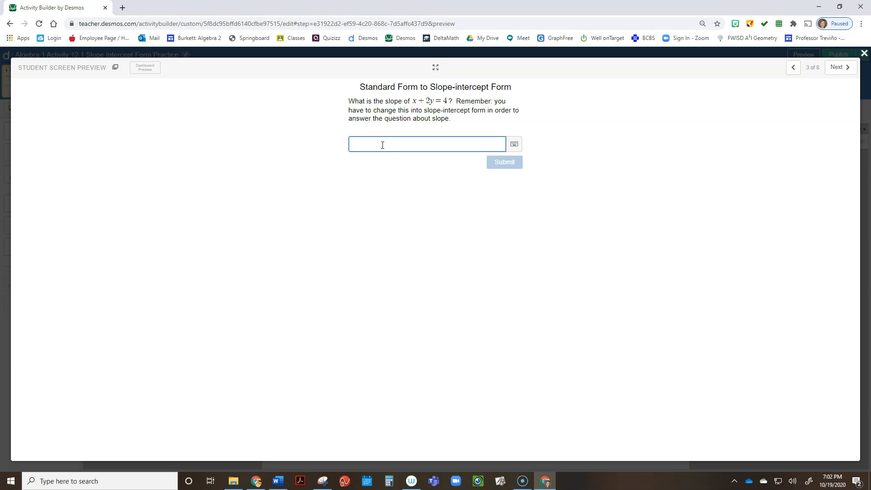
{"action": "type", "text": "the"}
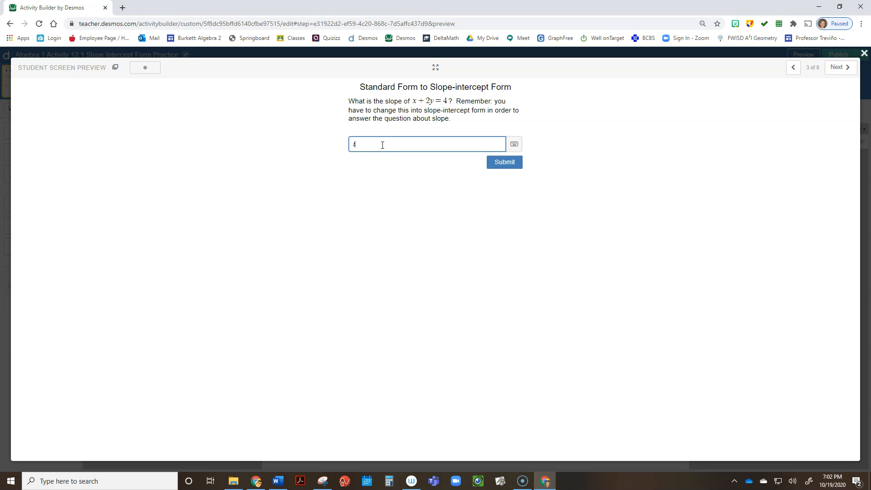
{"action": "key", "text": "BackSpace"}
{"action": "type", "text": "th"}
{"action": "key", "text": "BackSpace"}
{"action": "key", "text": "BackSpace"}
{"action": "key", "text": "BackSpace"}
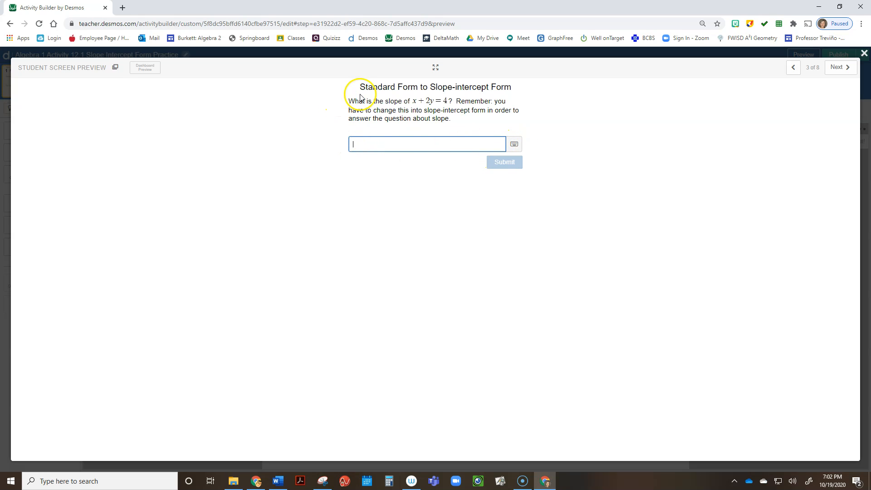
{"action": "type", "text": "m"}
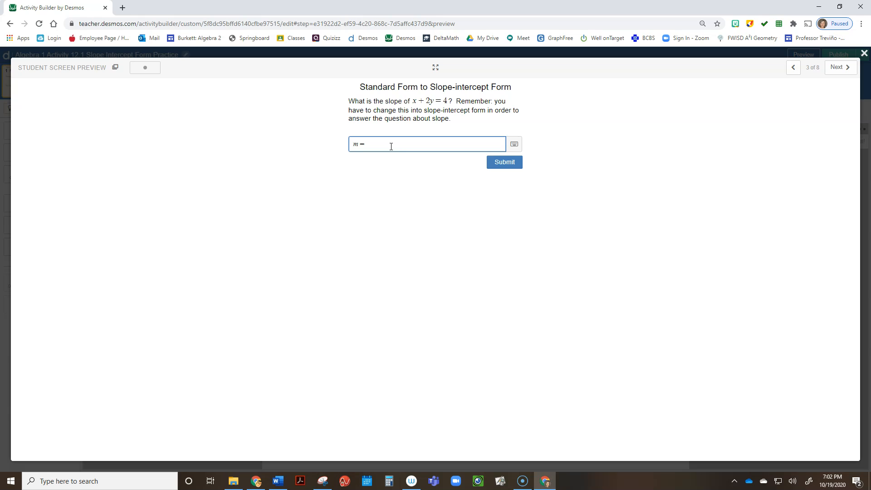
{"action": "key", "text": "BackSpace"}
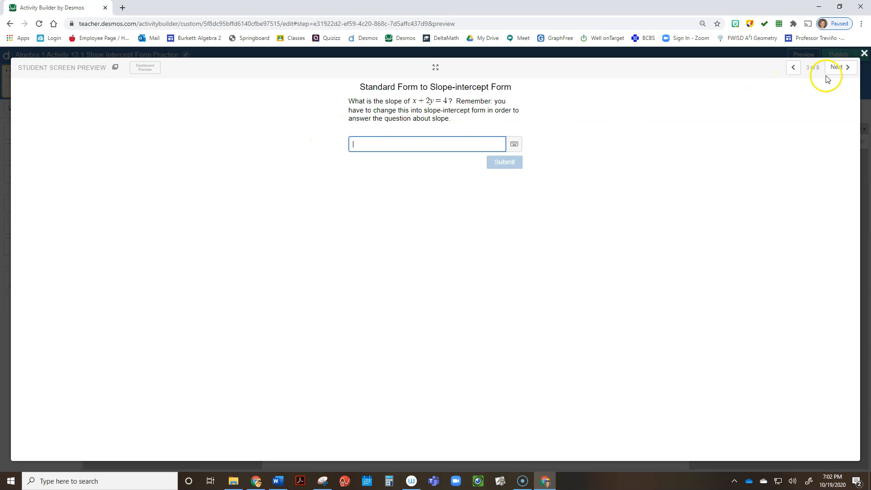
{"action": "left_click", "coordinate": [861, 55]}
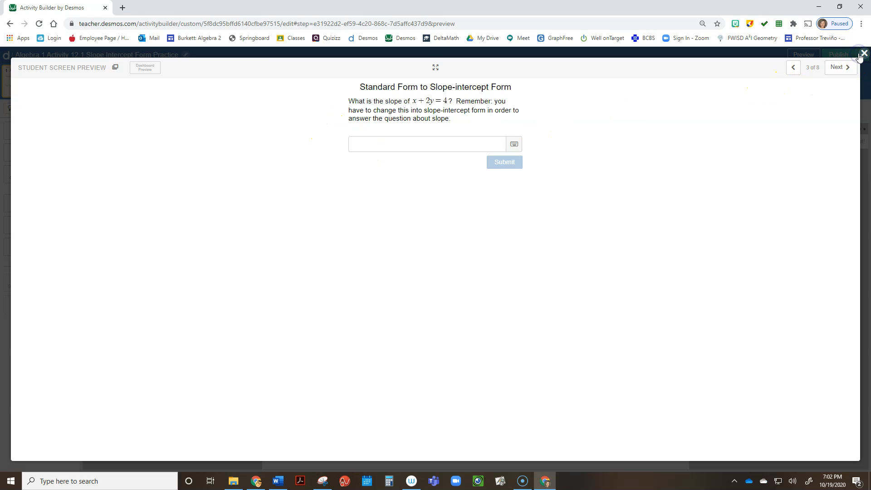
{"action": "left_click", "coordinate": [862, 54]}
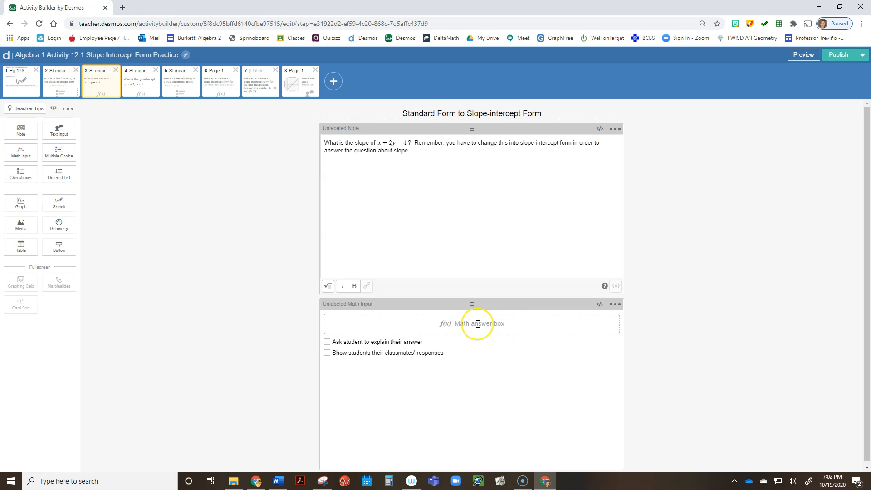
- Replace screen 3's math input with a text input that does not show students their classmates' responses
{"action": "left_click", "coordinate": [617, 306]}
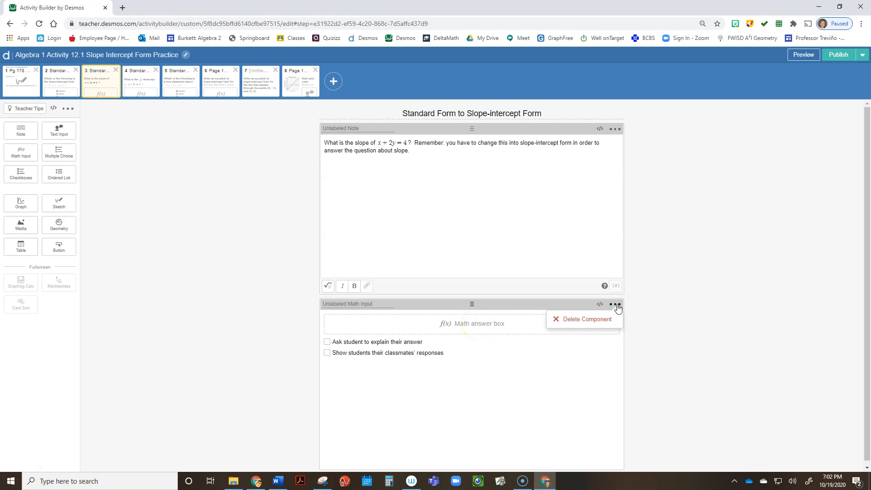
{"action": "left_click", "coordinate": [583, 319]}
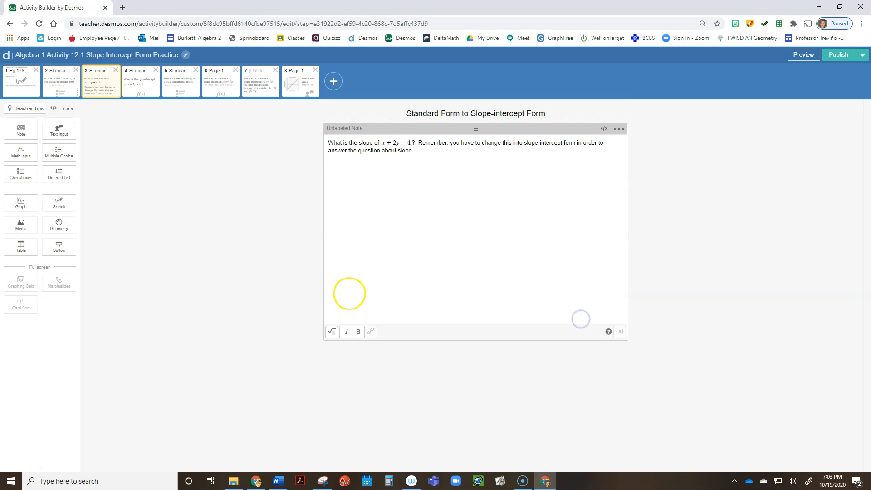
{"action": "left_click", "coordinate": [63, 136]}
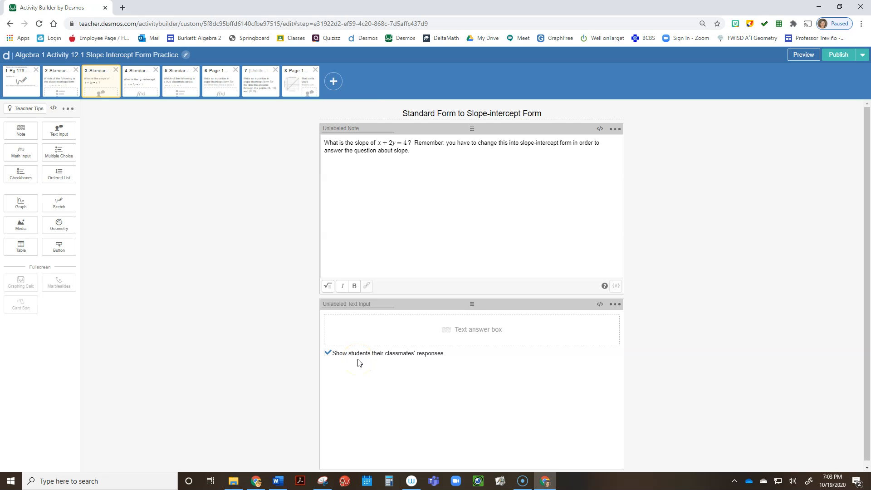
{"action": "left_click", "coordinate": [327, 353]}
- Replace screen 3's text input with a math input that asks students to explain their answer
{"action": "left_click", "coordinate": [618, 306]}
{"action": "left_click", "coordinate": [592, 317]}
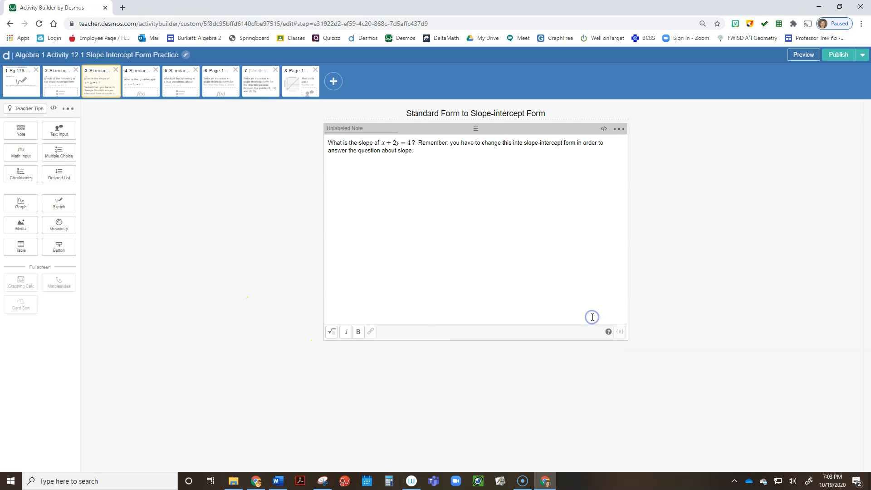
{"action": "left_click", "coordinate": [21, 152]}
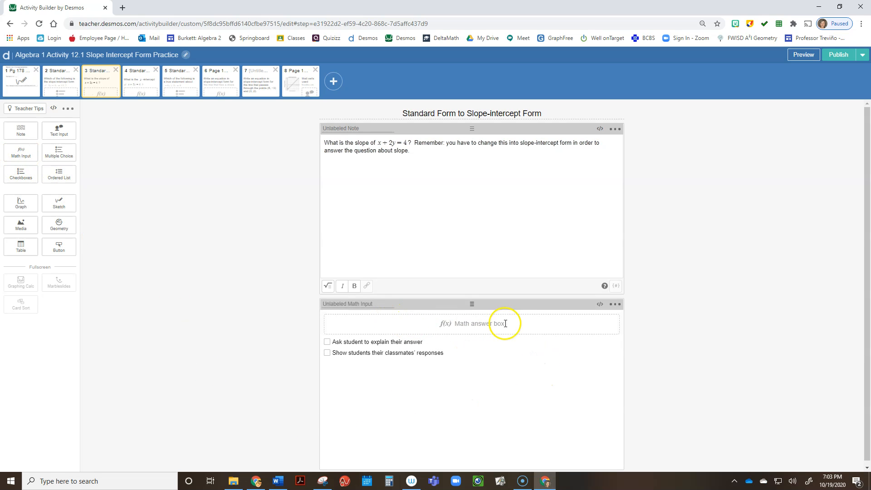
{"action": "left_click", "coordinate": [327, 343]}
- Preview screen 3 as a student, submit 7 as the slope to check the explanation box, and close the preview
{"action": "left_click", "coordinate": [806, 56]}
{"action": "left_click", "coordinate": [377, 142]}
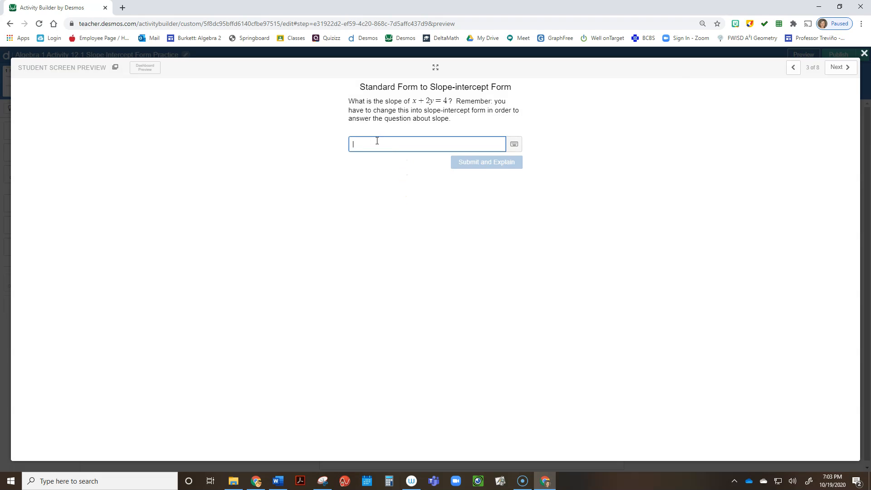
{"action": "type", "text": "7"}
{"action": "left_click", "coordinate": [461, 162]}
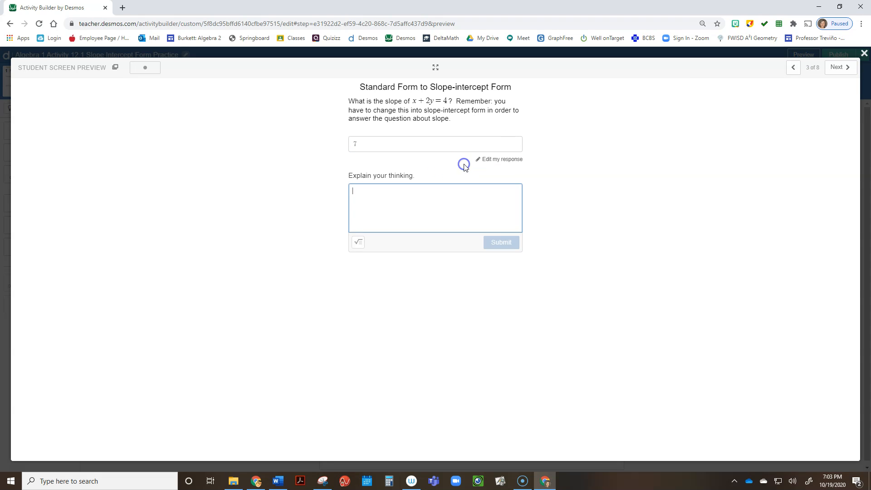
{"action": "left_click", "coordinate": [446, 203]}
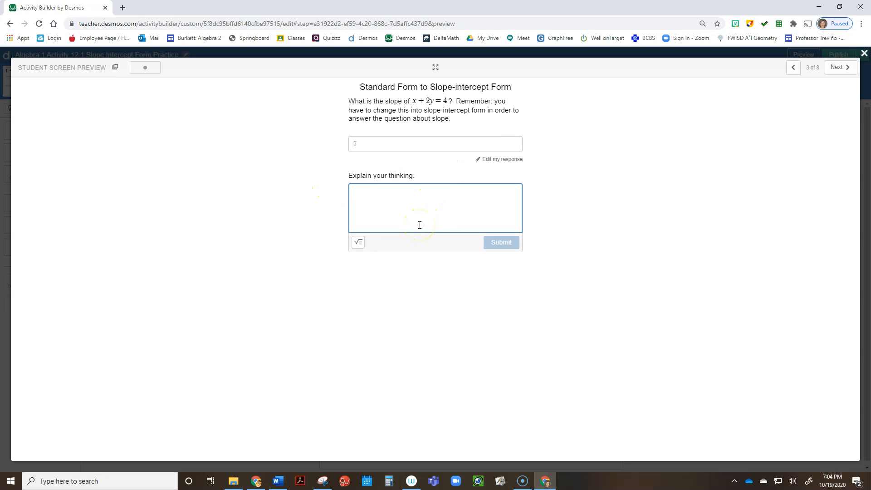
{"action": "left_click", "coordinate": [864, 54]}
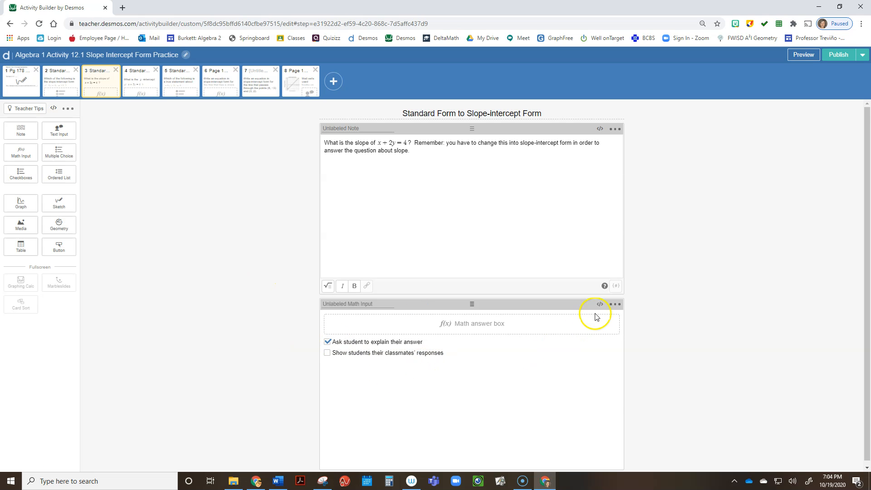
- Swap the explain-enabled math input on screen 3 for a text input with classmates' responses hidden
{"action": "left_click", "coordinate": [615, 304]}
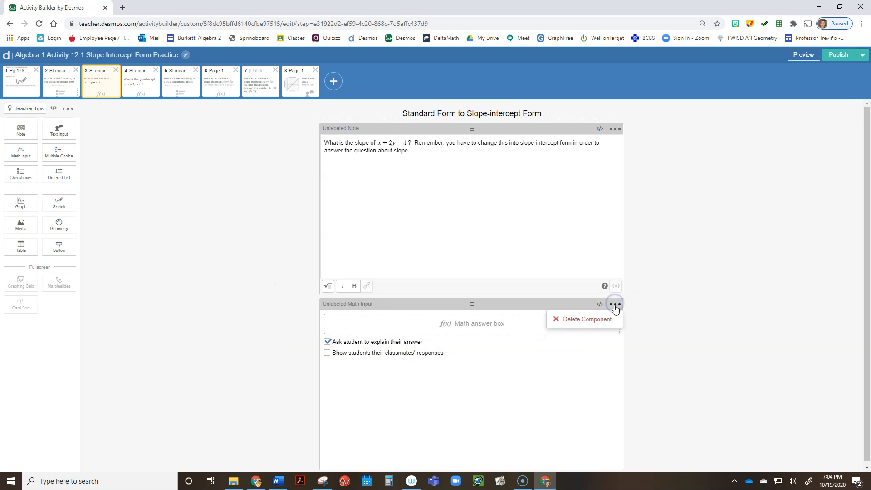
{"action": "left_click", "coordinate": [590, 318]}
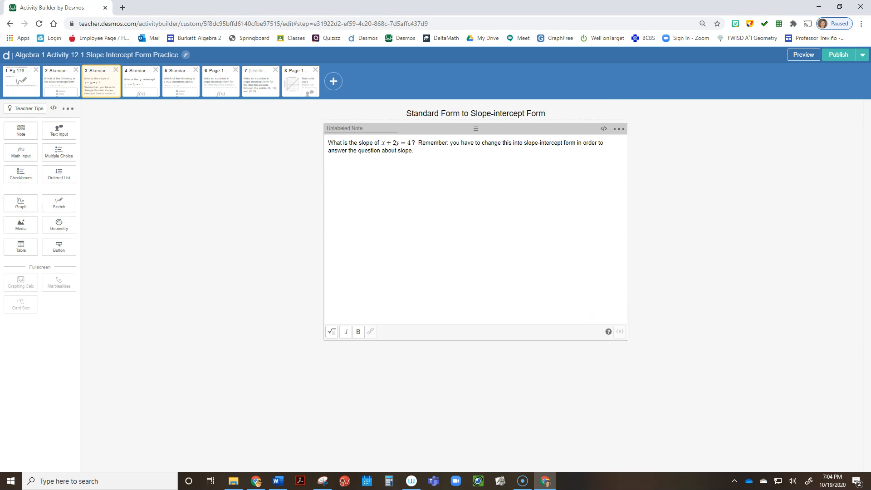
{"action": "left_click", "coordinate": [60, 130]}
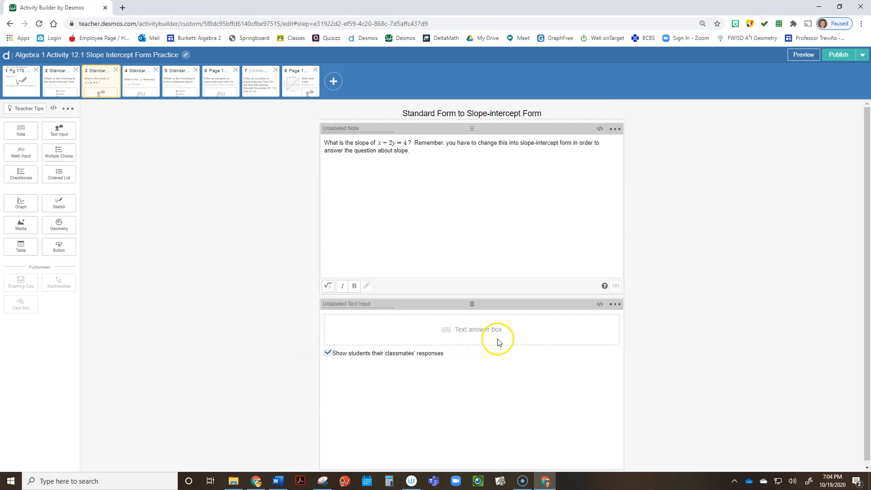
{"action": "left_click", "coordinate": [327, 353]}
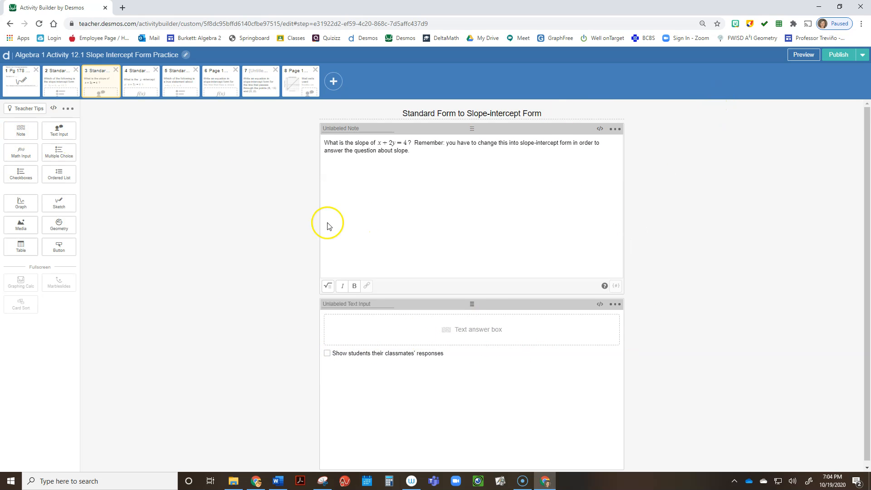
- Preview screen 4 as a student and try "b = 2" as the y-intercept answer
{"action": "left_click", "coordinate": [148, 85]}
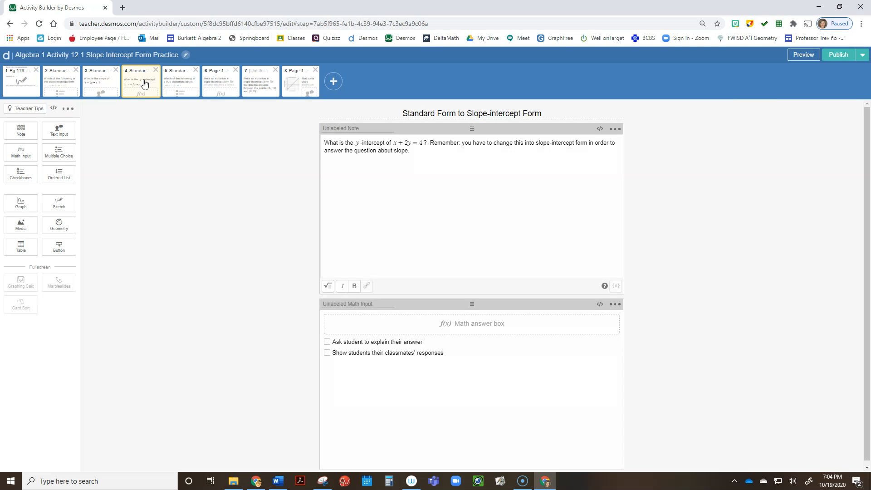
{"action": "left_click", "coordinate": [797, 55]}
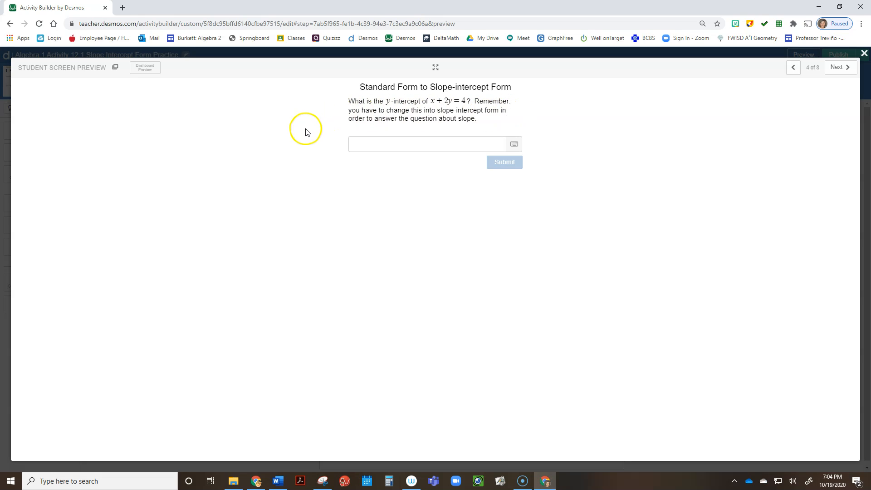
{"action": "left_click", "coordinate": [362, 144]}
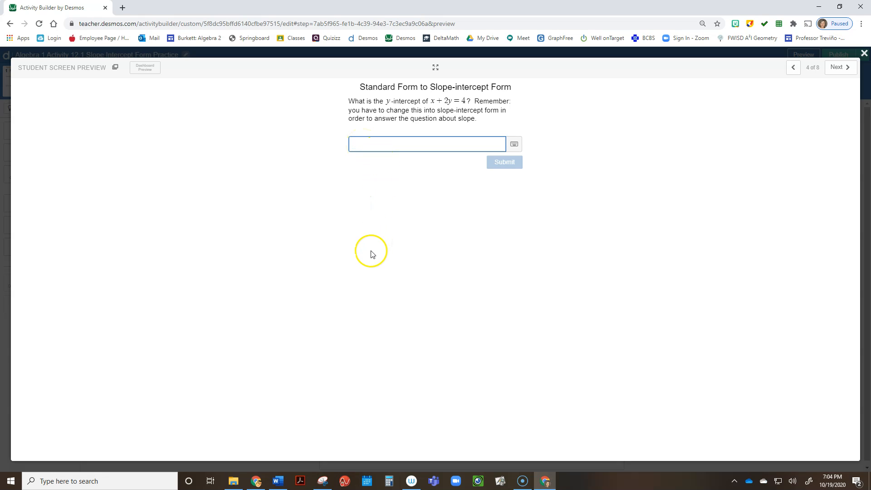
{"action": "type", "text": "2"}
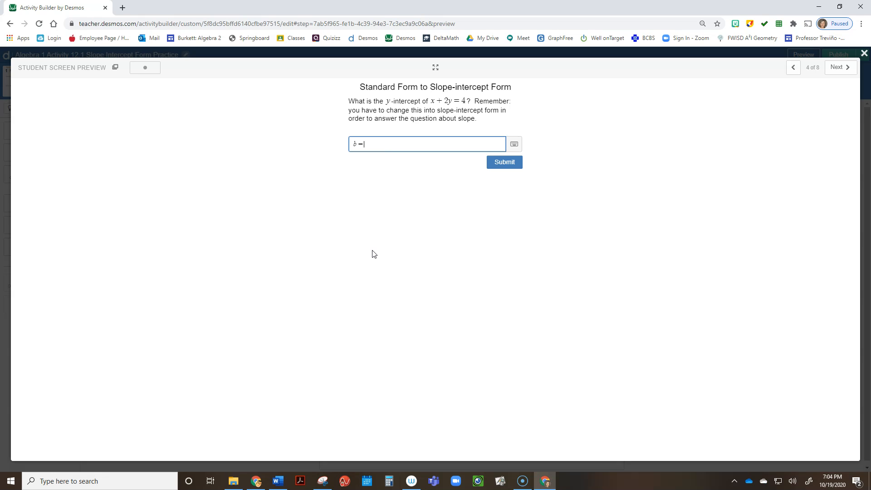
{"action": "left_click", "coordinate": [504, 162]}
- Change the trial y-intercept answer to (0,2) and close the student preview
{"action": "left_click", "coordinate": [385, 144]}
{"action": "type", "text": "(0,2"}
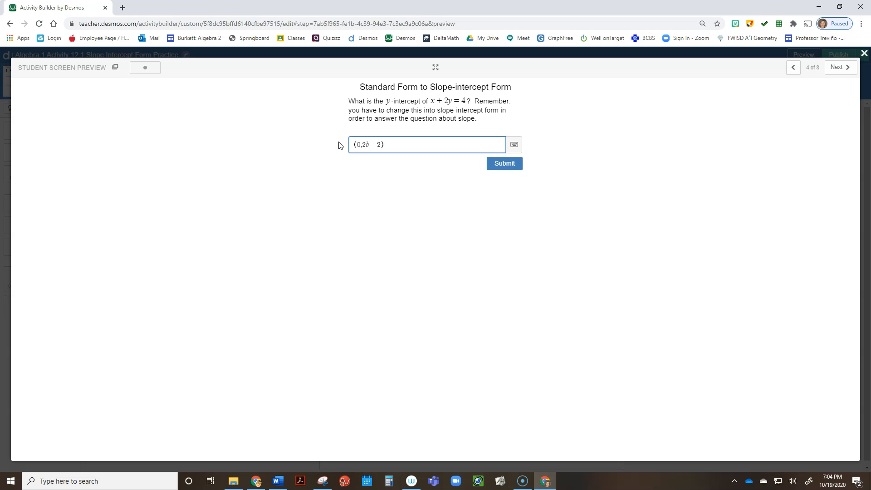
{"action": "type", "text": ")"}
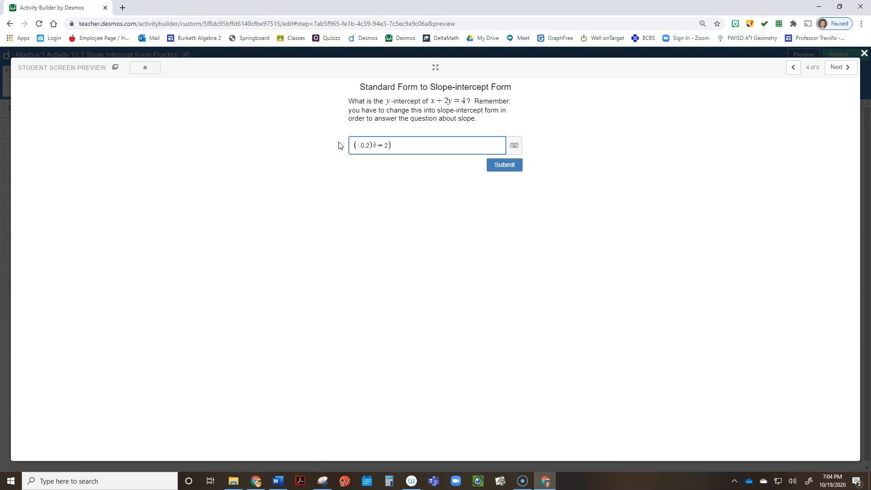
{"action": "key", "text": "Delete"}
{"action": "key", "text": "Delete"}
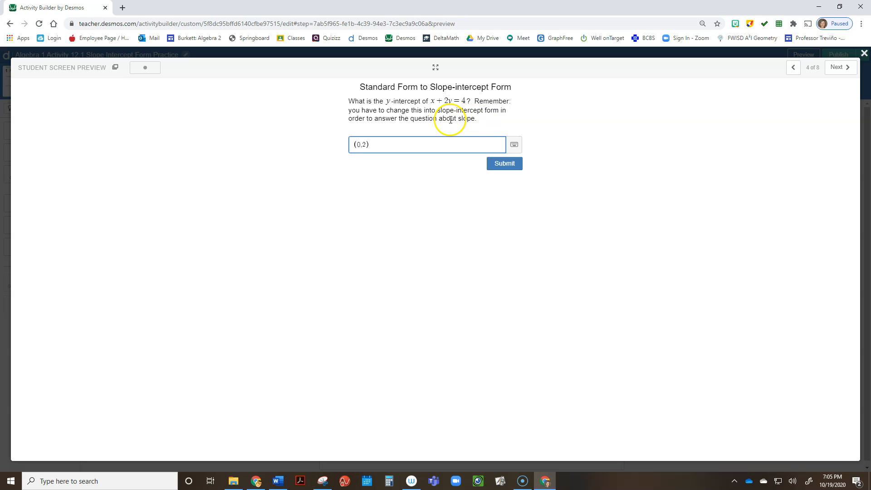
{"action": "left_click", "coordinate": [865, 53]}
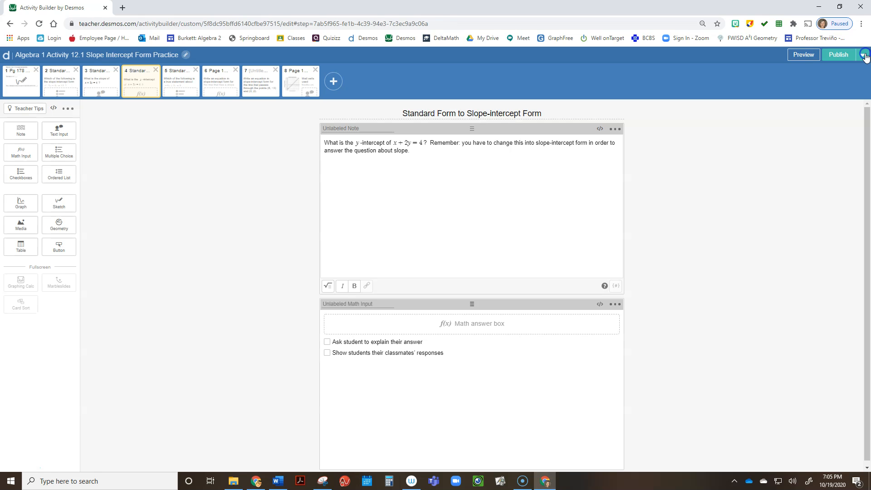
- Replace "slope" with "y-intercept" at the end of screen 4's note, formatting y as math, and preview the screen
{"action": "double_click", "coordinate": [400, 150]}
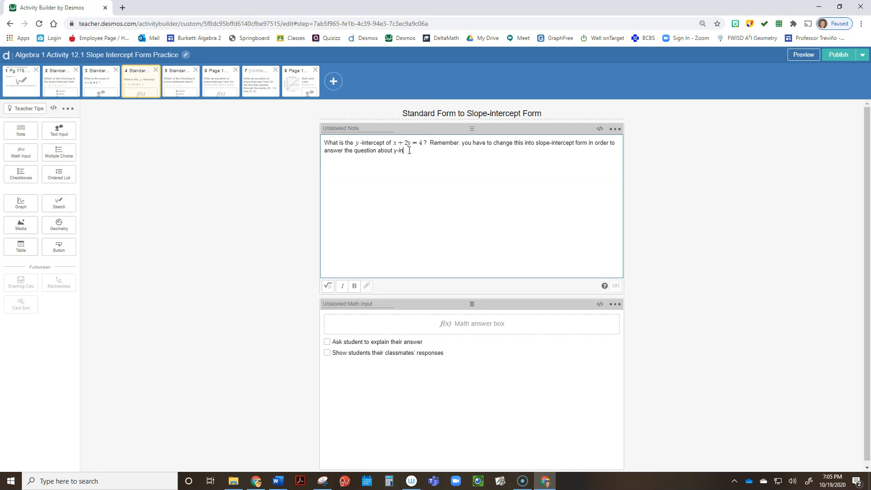
{"action": "left_click", "coordinate": [396, 154]}
{"action": "left_click", "coordinate": [328, 285]}
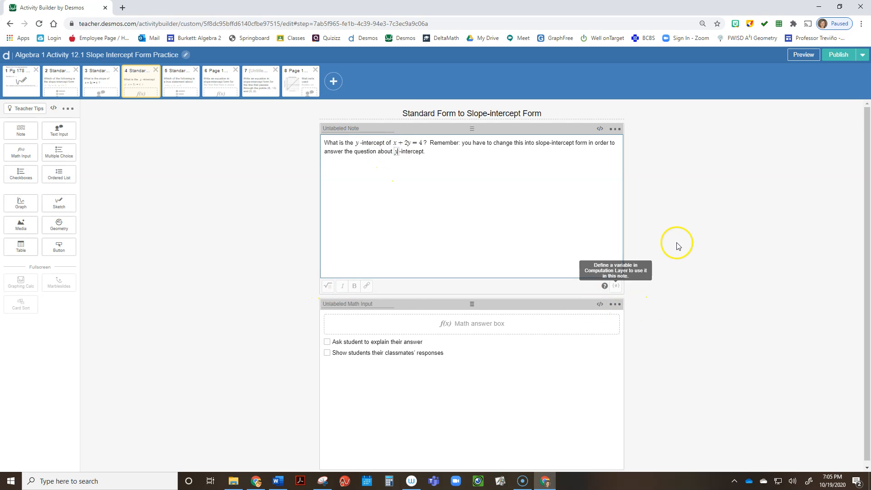
{"action": "left_click", "coordinate": [804, 54]}
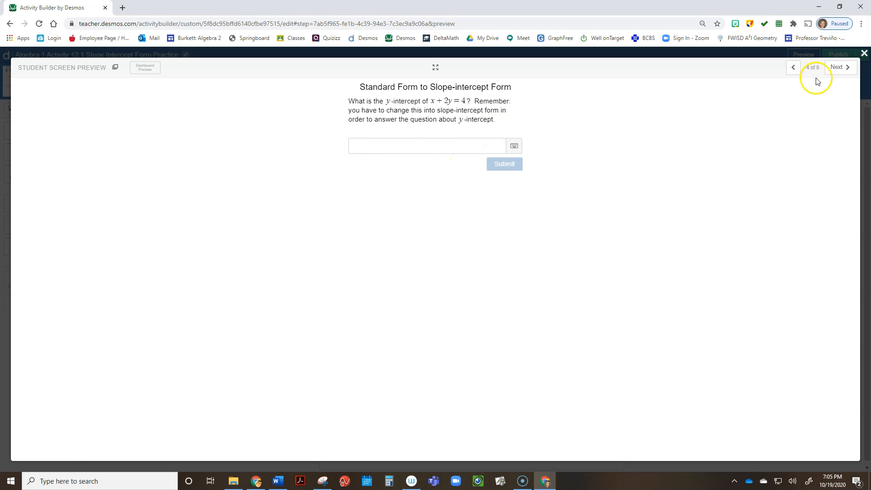
- Try adding a "b = ___" answer line, with b formatted as math, below the y-intercept question in screen 4's note
{"action": "left_click", "coordinate": [863, 56]}
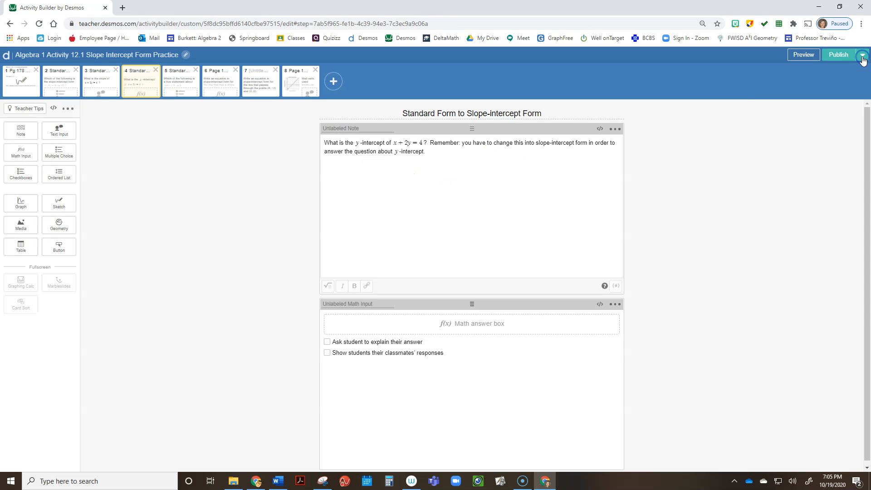
{"action": "left_click", "coordinate": [441, 158]}
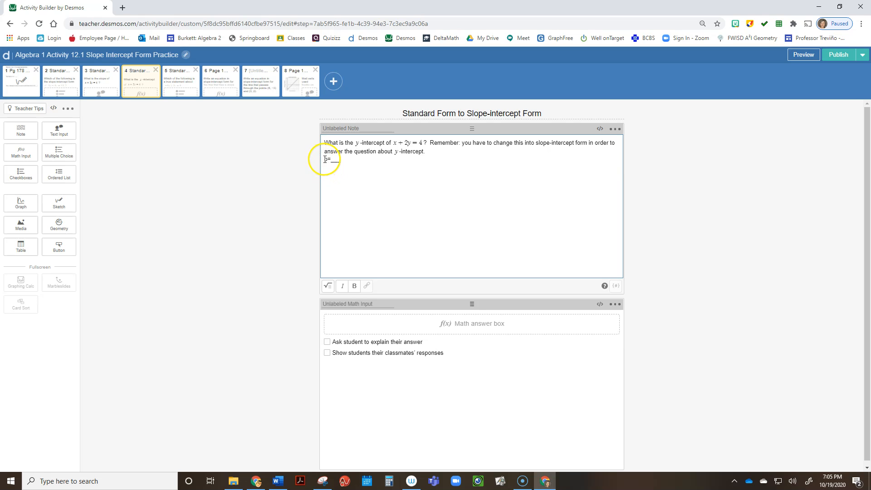
{"action": "left_click", "coordinate": [327, 286]}
{"action": "left_click", "coordinate": [339, 162]}
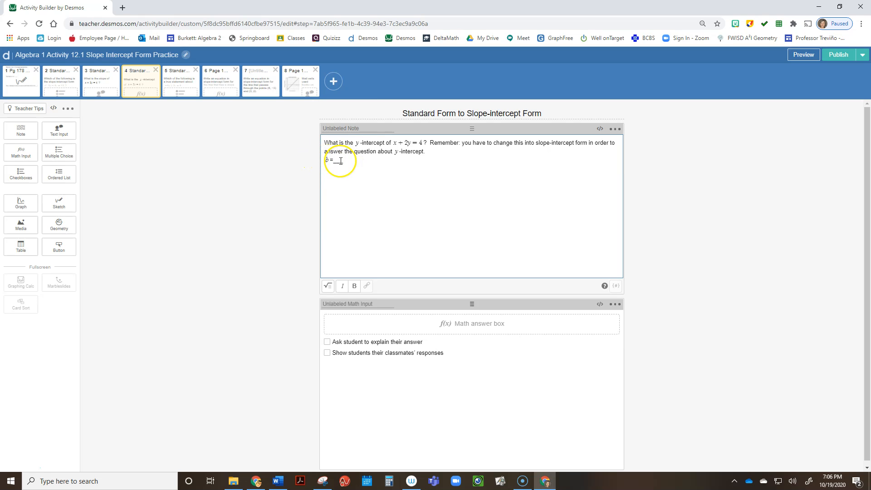
{"action": "left_click", "coordinate": [344, 160]}
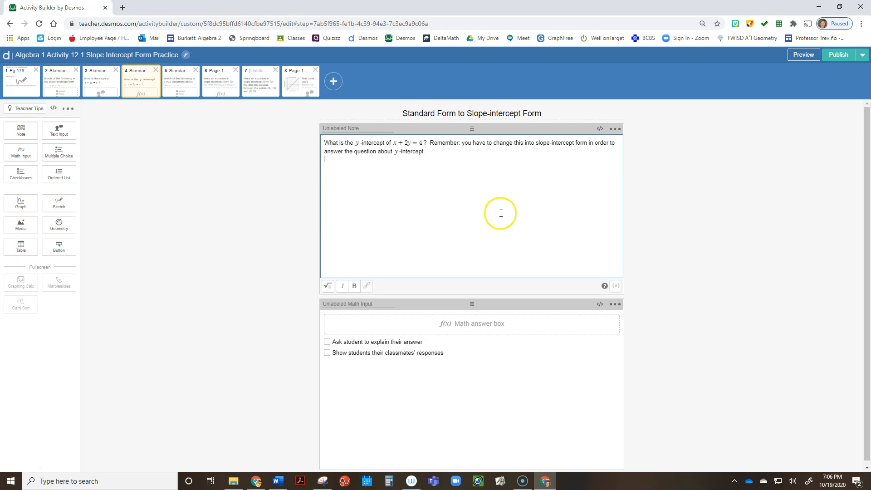
- Review screen 5's checkbox question about −5x + 3y = 9 in the editor and in the student preview
{"action": "left_click", "coordinate": [175, 75]}
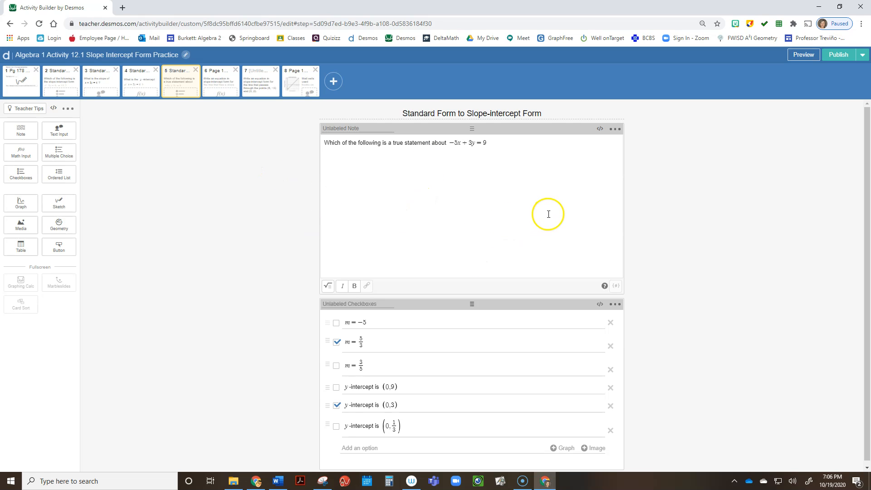
{"action": "left_click", "coordinate": [802, 55]}
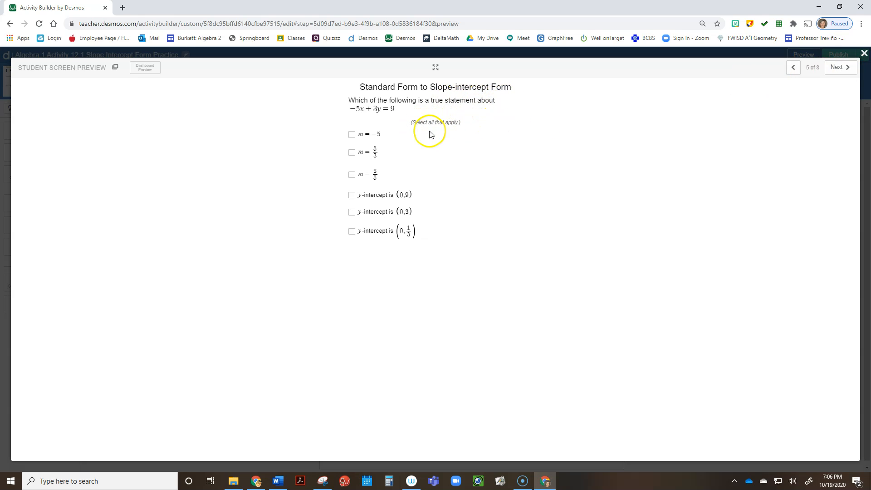
{"action": "left_click", "coordinate": [862, 56]}
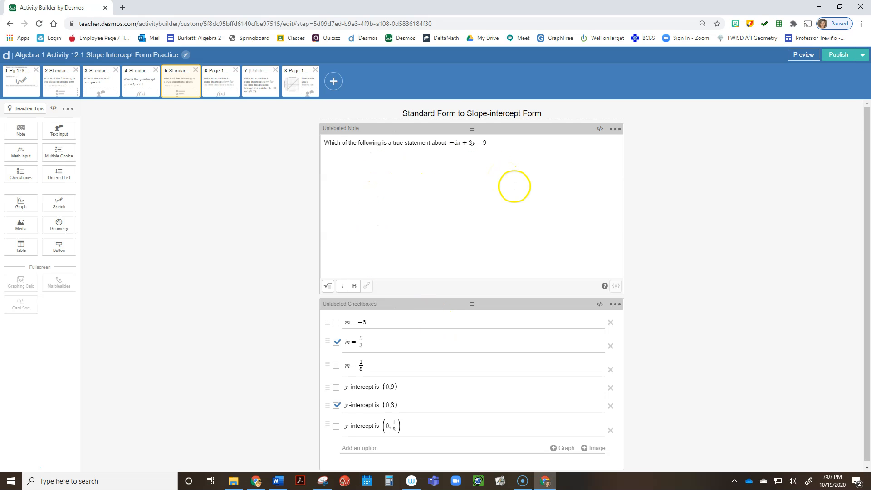
{"action": "left_click", "coordinate": [751, 26]}
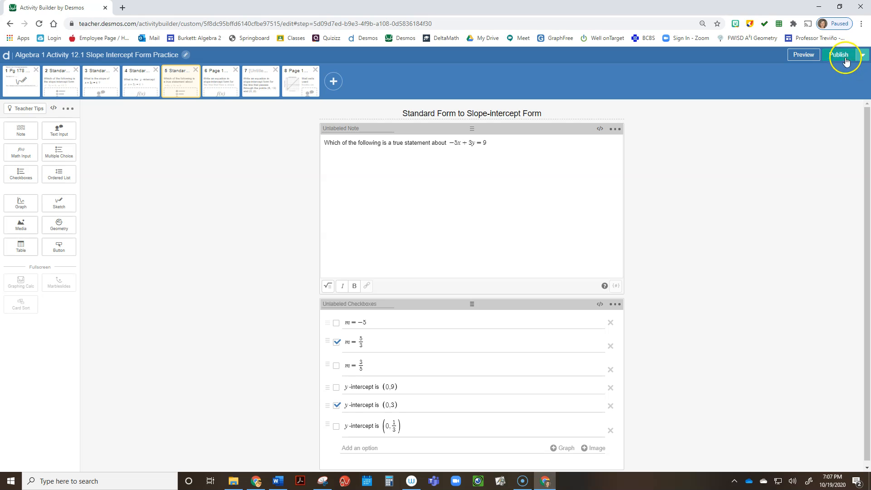
- Preview screen 6, "Page 178 #20", as a student and check its math answer box
{"action": "left_click", "coordinate": [229, 83]}
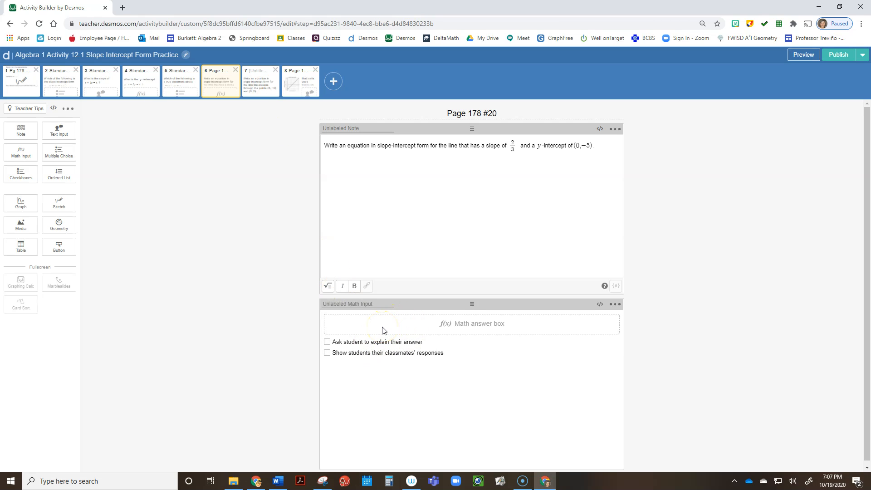
{"action": "left_click", "coordinate": [813, 61]}
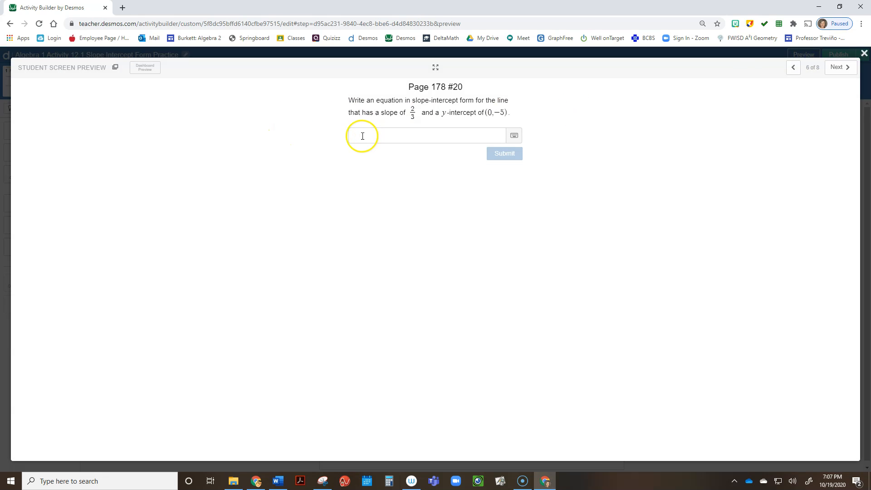
{"action": "left_click", "coordinate": [355, 137]}
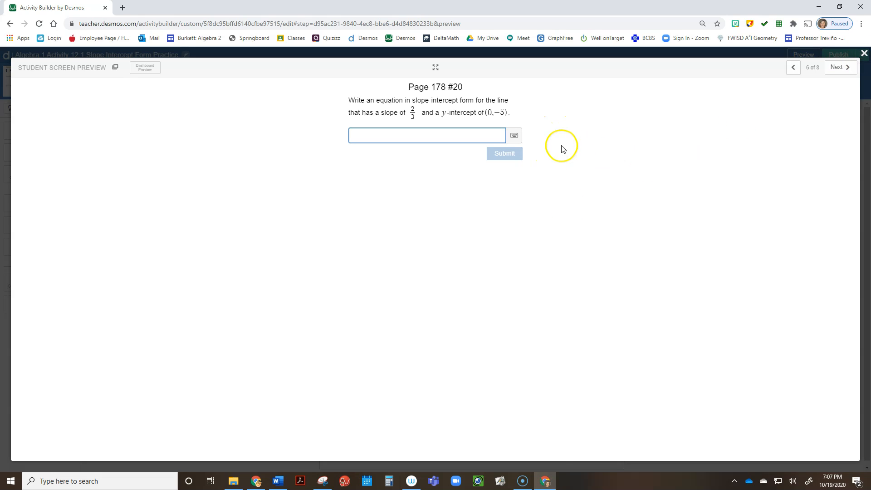
{"action": "left_click", "coordinate": [864, 54]}
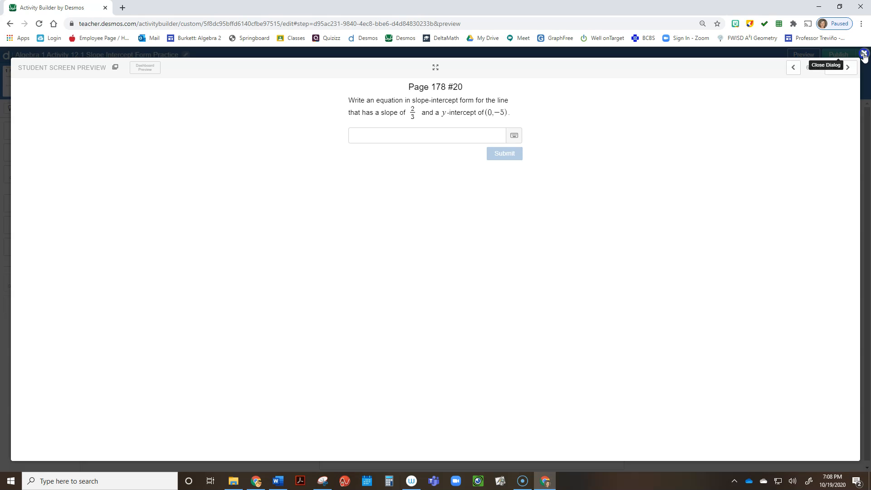
- Compare the questions on screens 7 and 1, and look through the open Word document of online meeting questions
{"action": "left_click", "coordinate": [260, 87]}
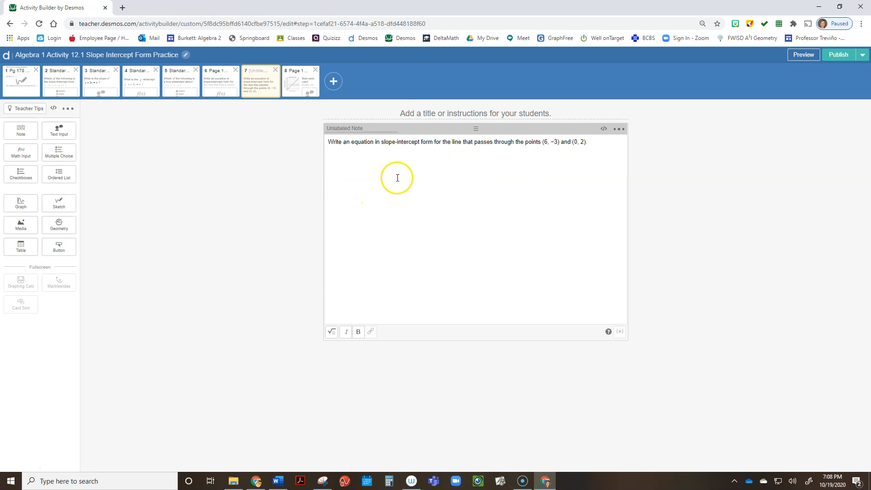
{"action": "left_click", "coordinate": [25, 86]}
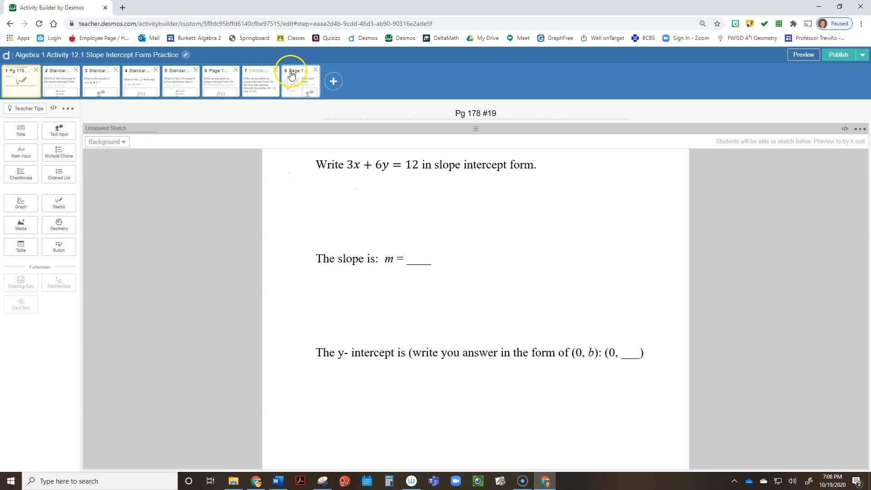
{"action": "left_click", "coordinate": [265, 87]}
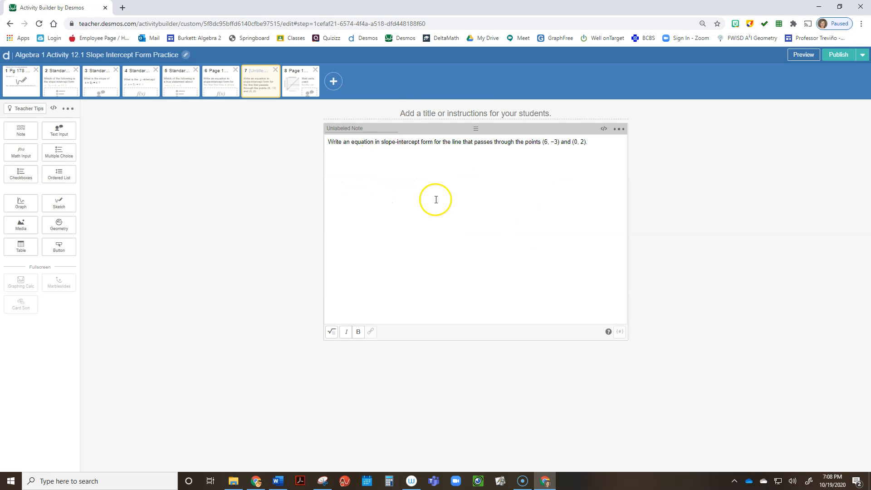
{"action": "left_click", "coordinate": [277, 481]}
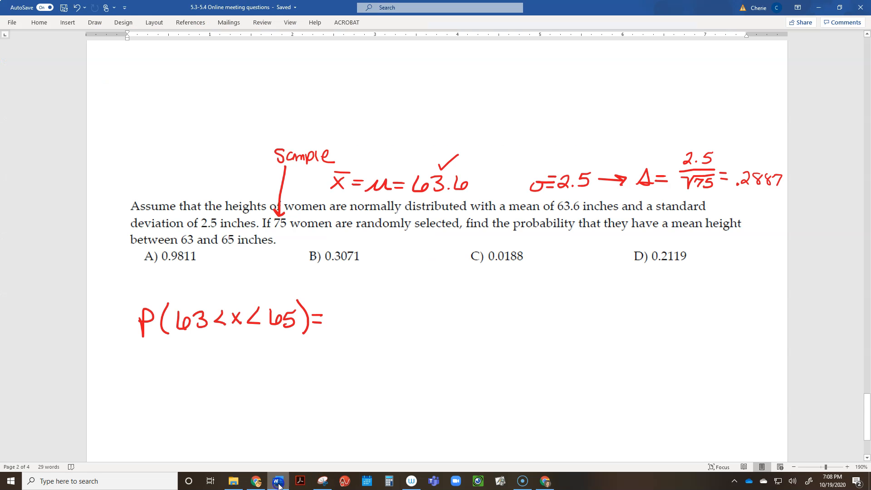
{"action": "scroll", "coordinate": [358, 322], "scroll_direction": "up", "scroll_amount": 8}
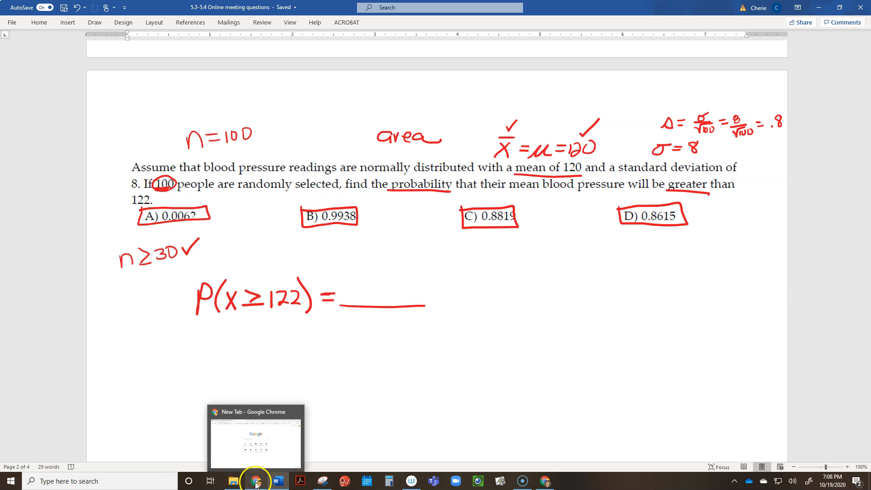
{"action": "left_click", "coordinate": [545, 482]}
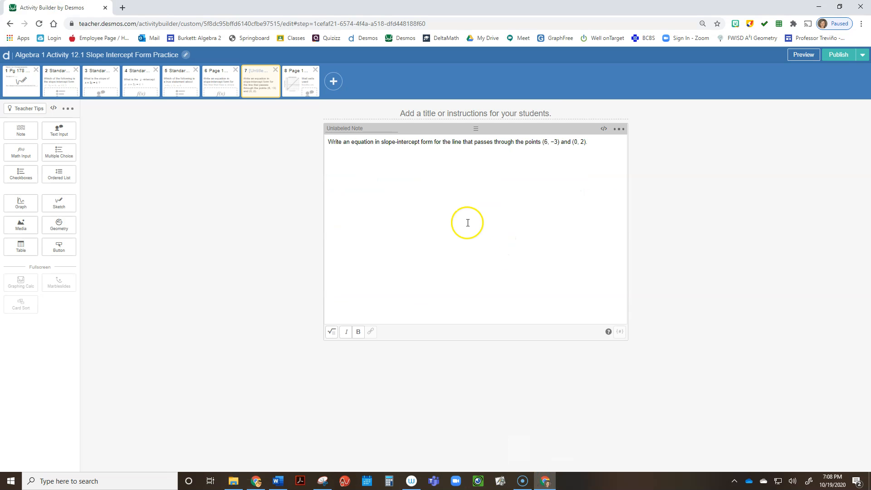
- Review screen 8, "Page 178 #22", with its graph and two-part question in the student preview
{"action": "left_click", "coordinate": [313, 81]}
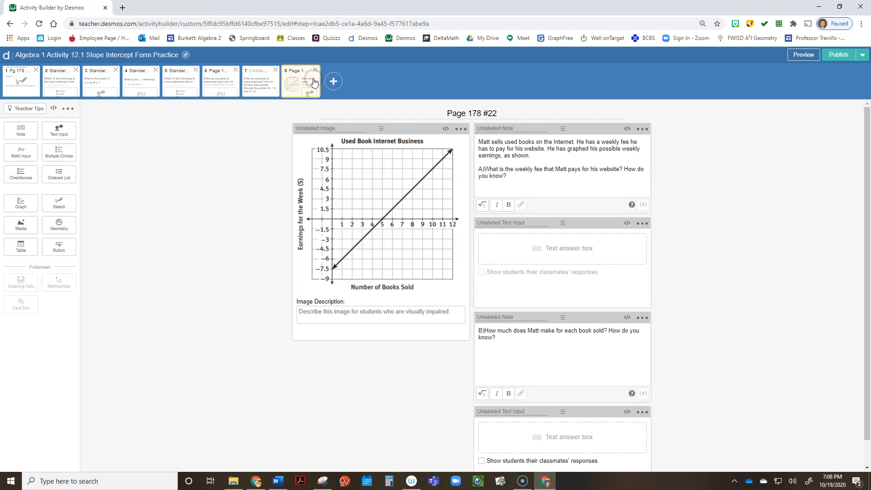
{"action": "left_click", "coordinate": [804, 55]}
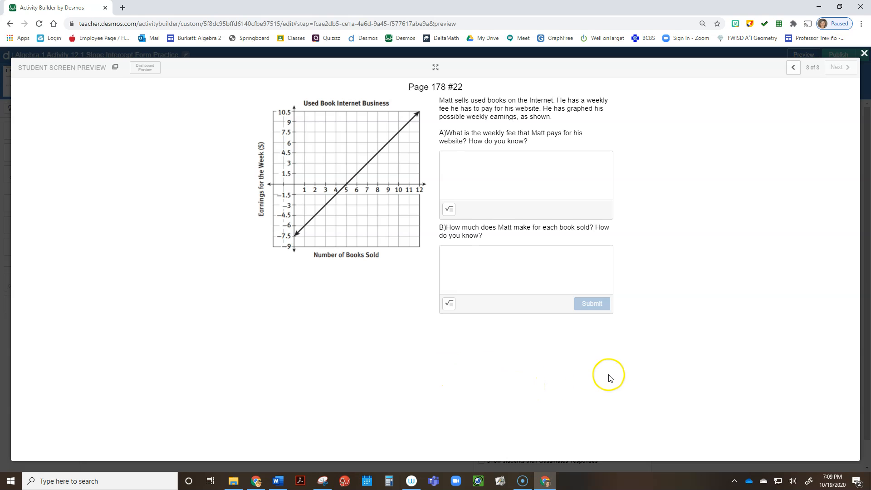
{"action": "left_click", "coordinate": [864, 54]}
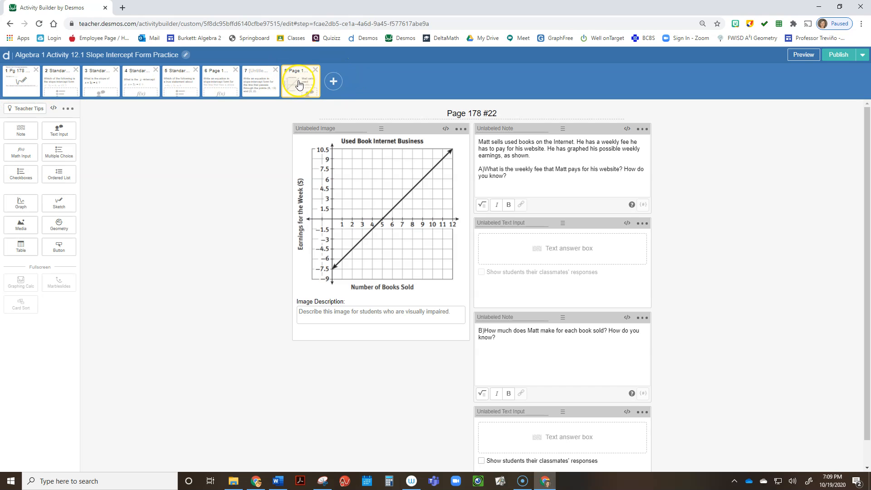
- Duplicate screen 8, "Page 178 #22", and compare the copy with the original
{"action": "left_click", "coordinate": [69, 109]}
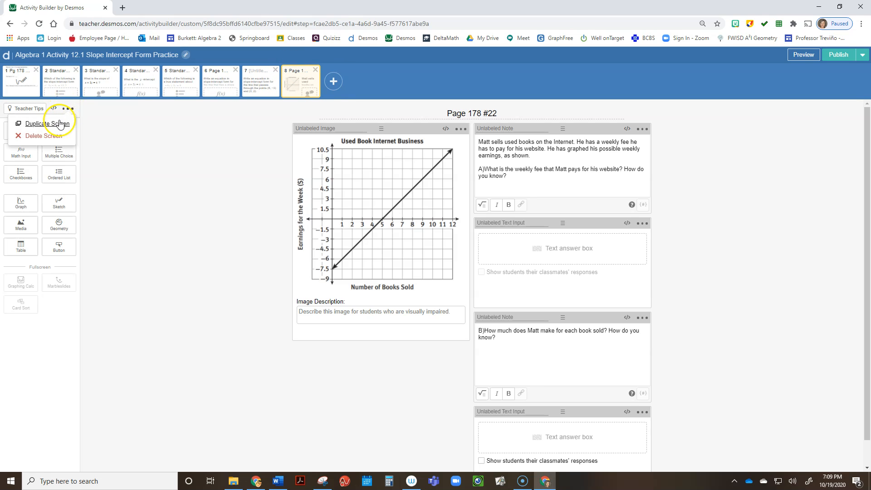
{"action": "left_click", "coordinate": [57, 122]}
{"action": "left_click", "coordinate": [349, 85]}
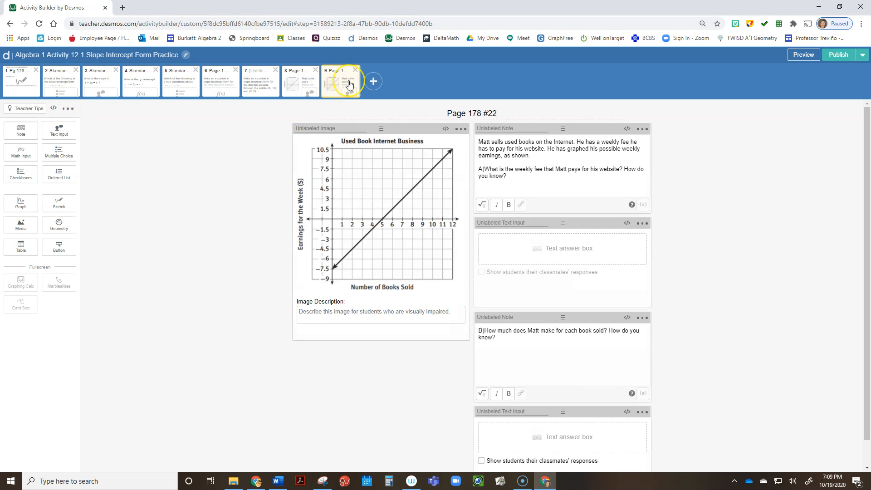
{"action": "left_click", "coordinate": [338, 78]}
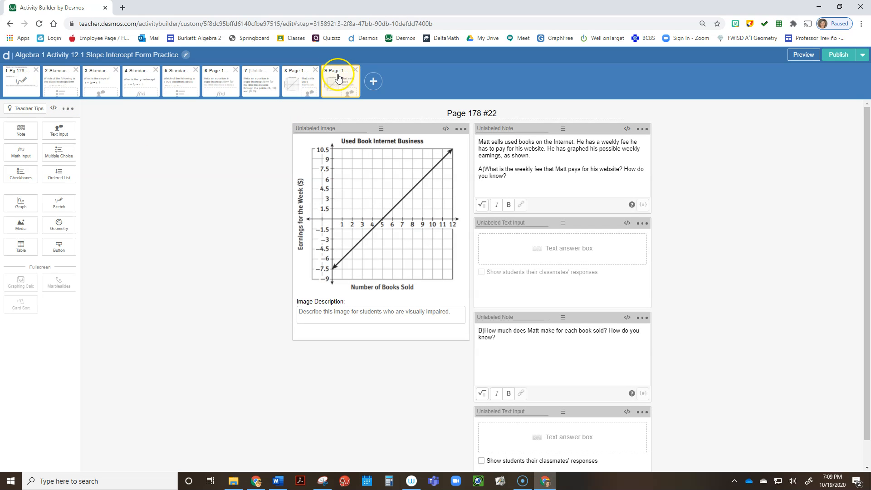
{"action": "left_click", "coordinate": [309, 83]}
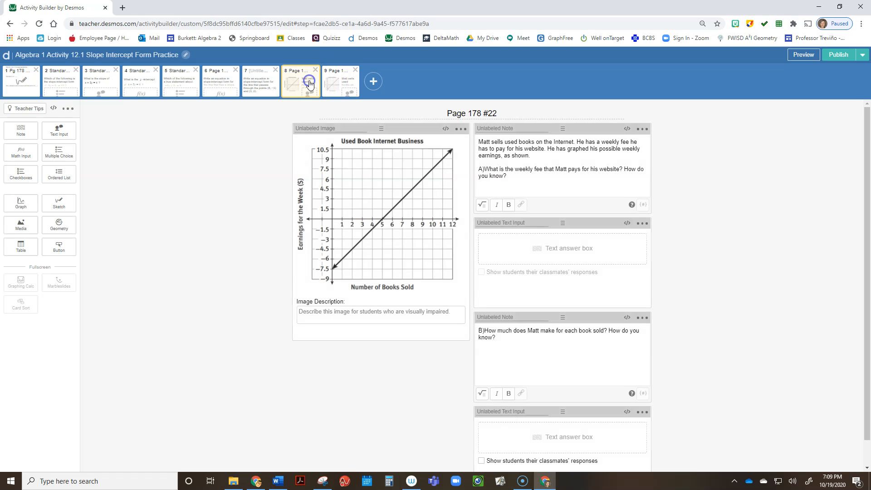
{"action": "left_click", "coordinate": [338, 82]}
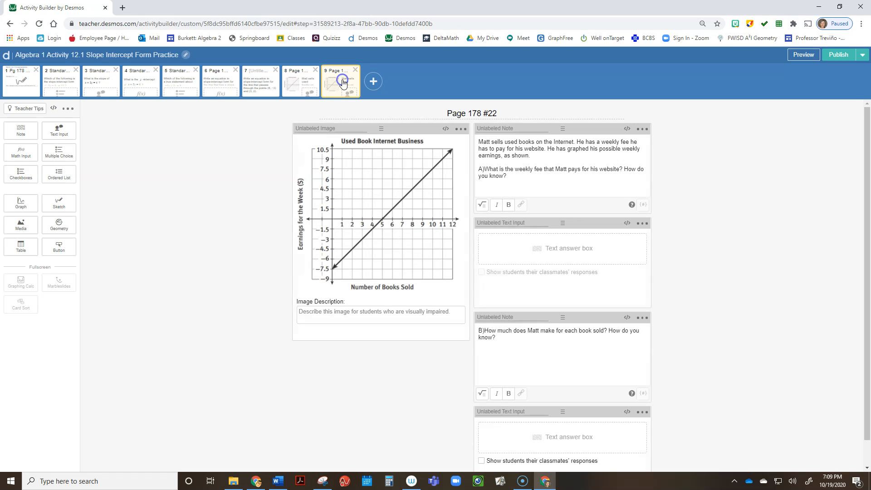
- On screen 9, replace question A in the first note with "C)" and question B in the second note with "D"
{"action": "left_click", "coordinate": [486, 169]}
{"action": "left_click_drag", "start_coordinate": [479, 168], "coordinate": [577, 177]}
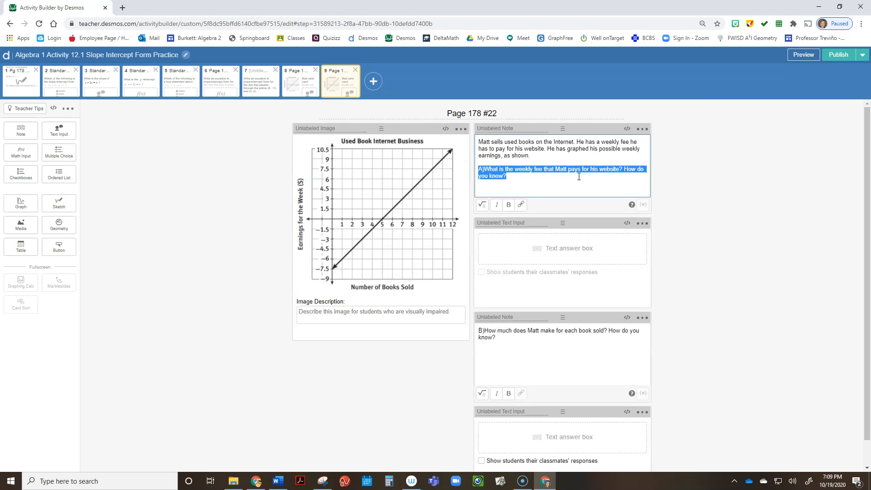
{"action": "type", "text": "C"}
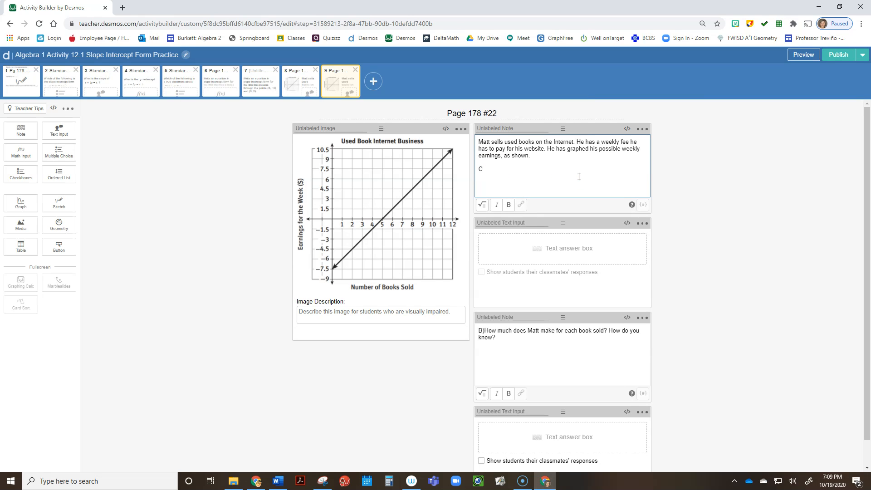
{"action": "left_click", "coordinate": [491, 366]}
{"action": "left_click_drag", "start_coordinate": [478, 330], "coordinate": [637, 335]}
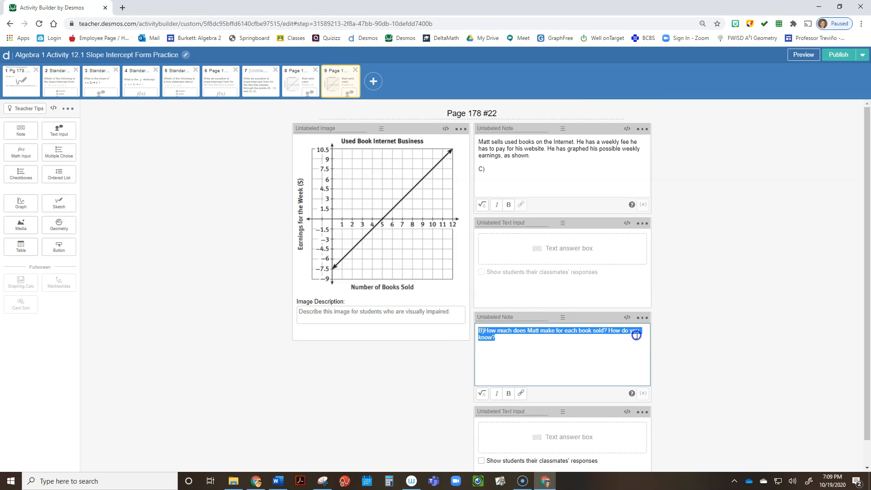
{"action": "type", "text": "D"}
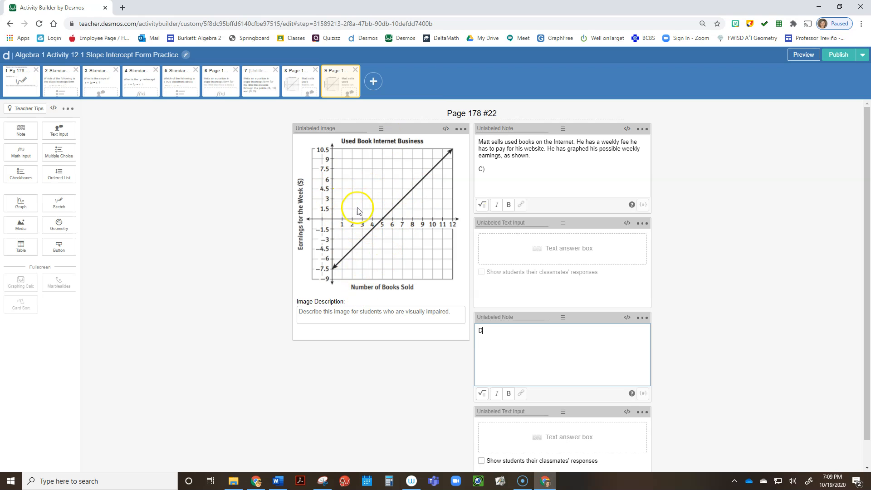
- Add a new screen 10 and insert a Media component on it
{"action": "left_click", "coordinate": [374, 81]}
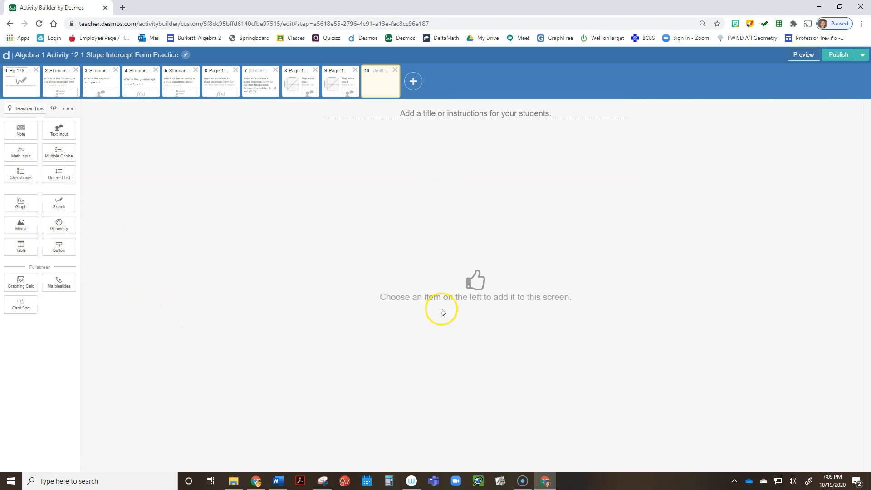
{"action": "left_click", "coordinate": [20, 226]}
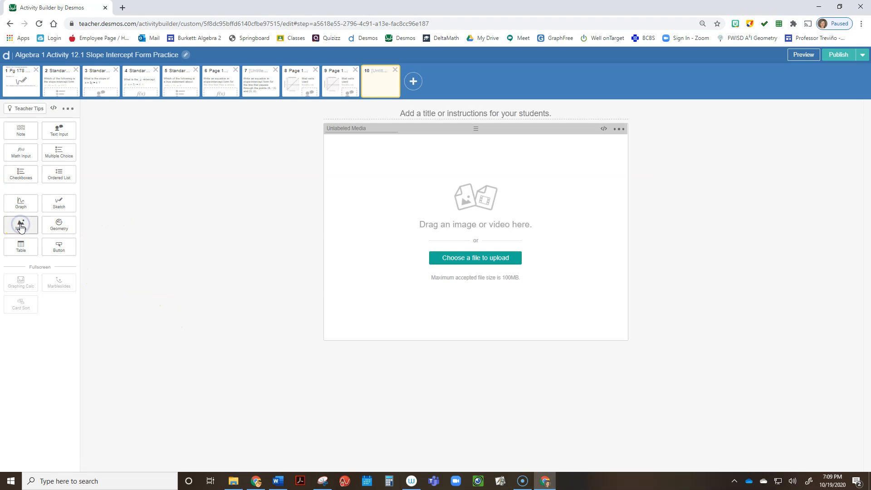
- Try to place the graph4 image from File Explorer's Pictures folder into screen 10's Media component
{"action": "left_click", "coordinate": [233, 482]}
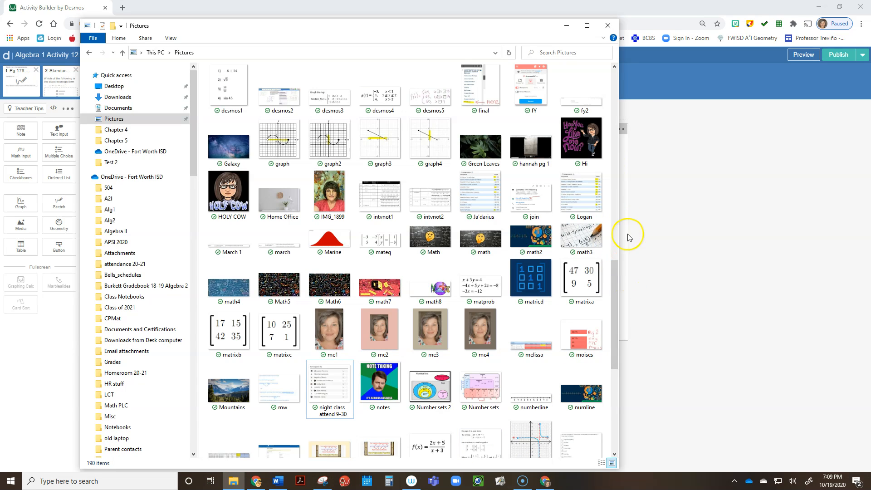
{"action": "left_click_drag", "start_coordinate": [421, 138], "coordinate": [700, 320]}
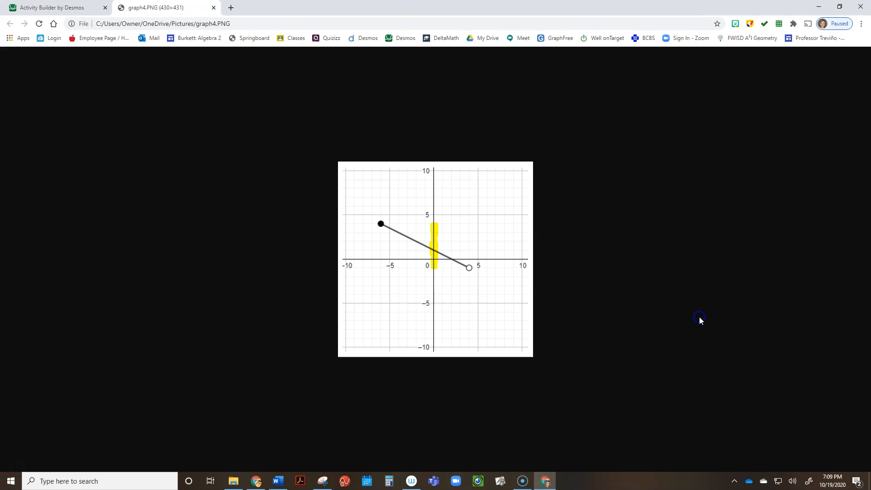
{"action": "left_click", "coordinate": [215, 8]}
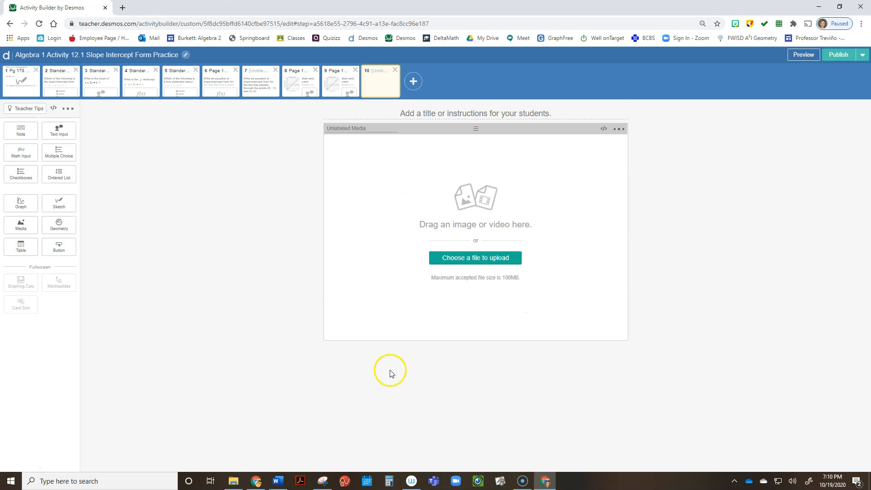
- Place the selected line-segment graph image from the Pictures folder into screen 10's Media component, and restore the browser to full size
{"action": "left_click", "coordinate": [233, 480]}
{"action": "left_click_drag", "start_coordinate": [422, 7], "coordinate": [292, 162]}
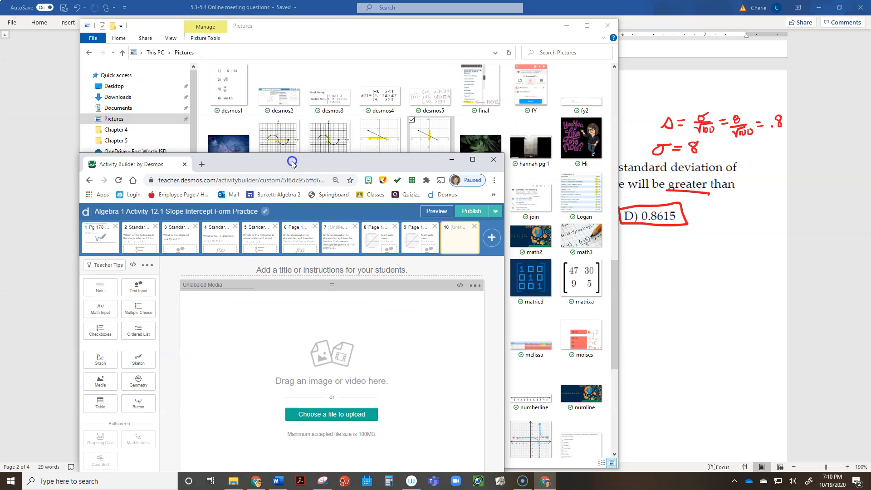
{"action": "left_click_drag", "start_coordinate": [425, 136], "coordinate": [341, 409]}
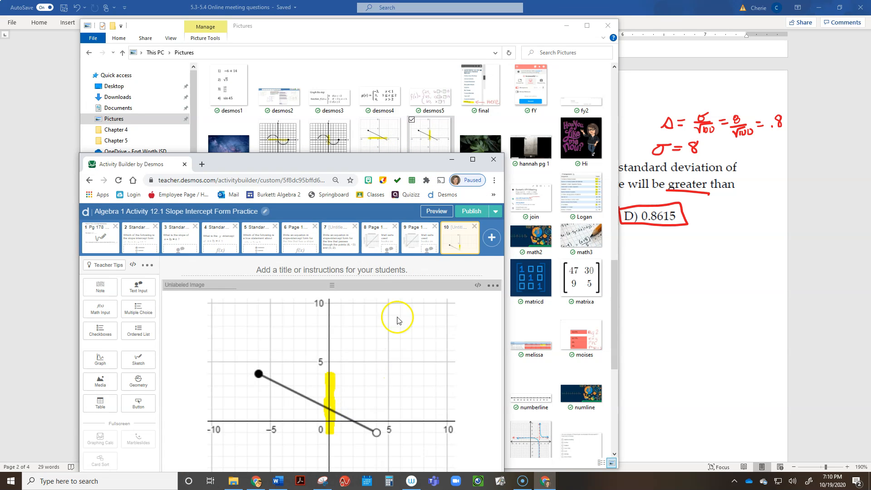
{"action": "left_click_drag", "start_coordinate": [422, 164], "coordinate": [501, 20]}
{"action": "left_click", "coordinate": [553, 15]}
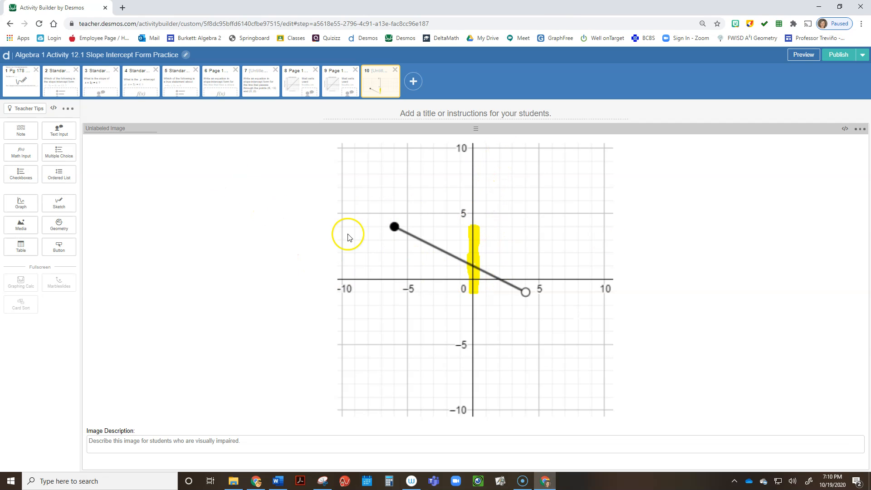
- Preview the image on screen 10 as a student and compare its layout with screen 9
{"action": "left_click", "coordinate": [804, 55]}
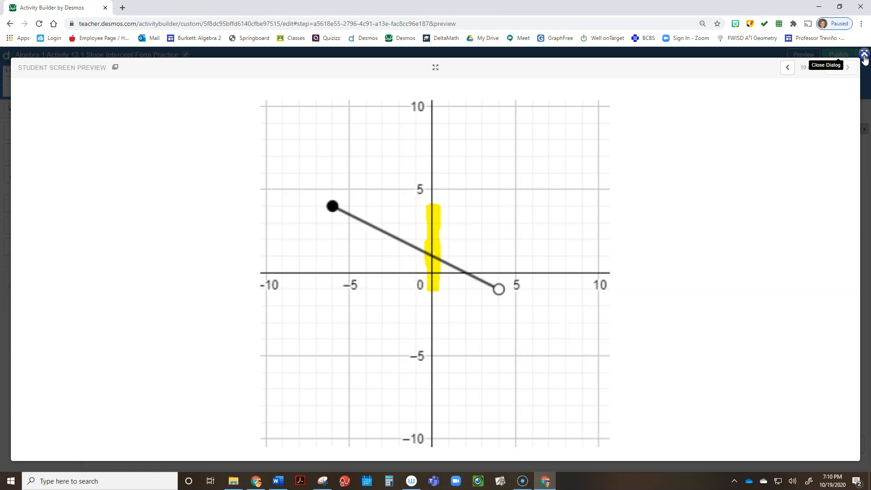
{"action": "left_click", "coordinate": [865, 56]}
{"action": "left_click", "coordinate": [338, 82]}
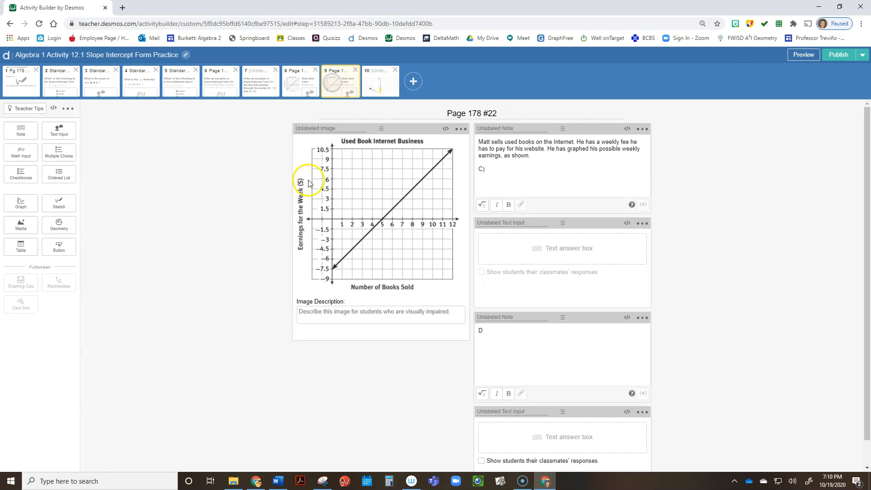
{"action": "left_click", "coordinate": [384, 84]}
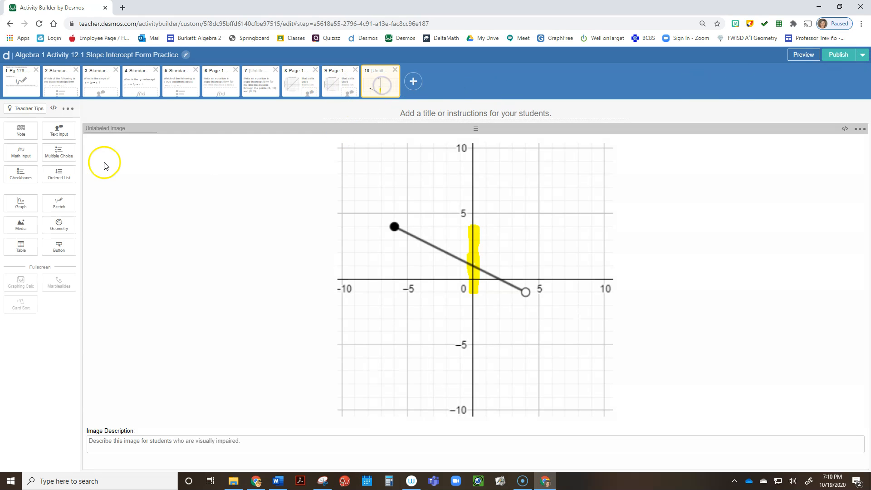
- Add a Note, a Math Input, a second Note below the Math Input, and a Text Input beside screen 10's image
{"action": "left_click", "coordinate": [19, 136]}
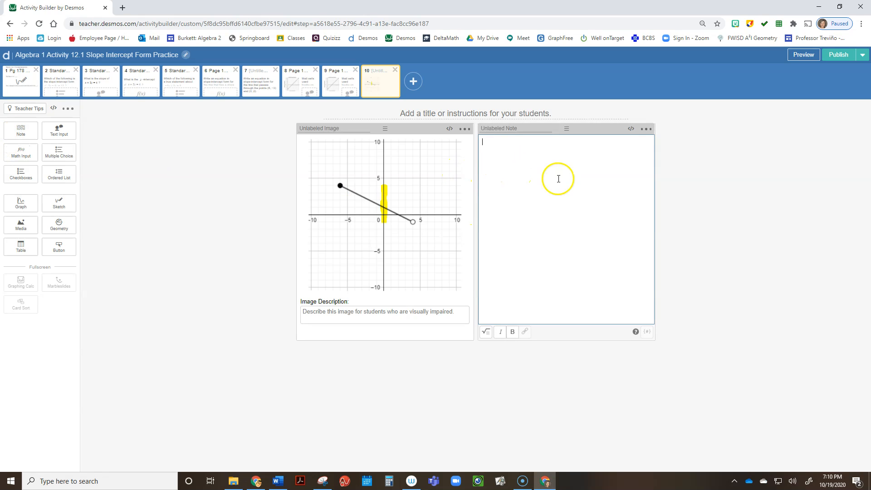
{"action": "left_click", "coordinate": [24, 157]}
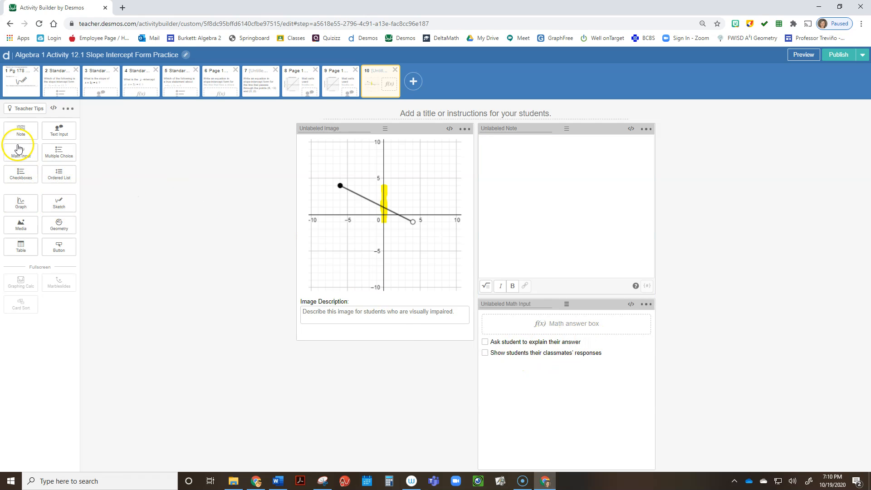
{"action": "left_click", "coordinate": [21, 130]}
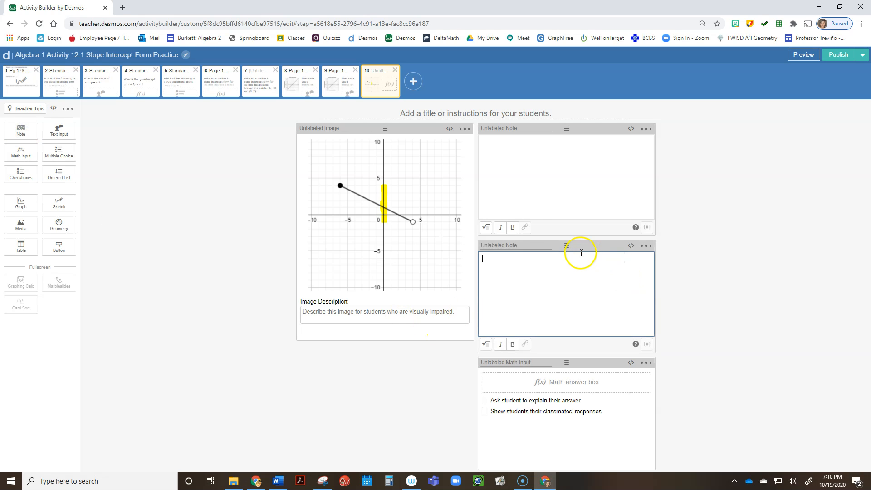
{"action": "left_click_drag", "start_coordinate": [570, 254], "coordinate": [576, 380]}
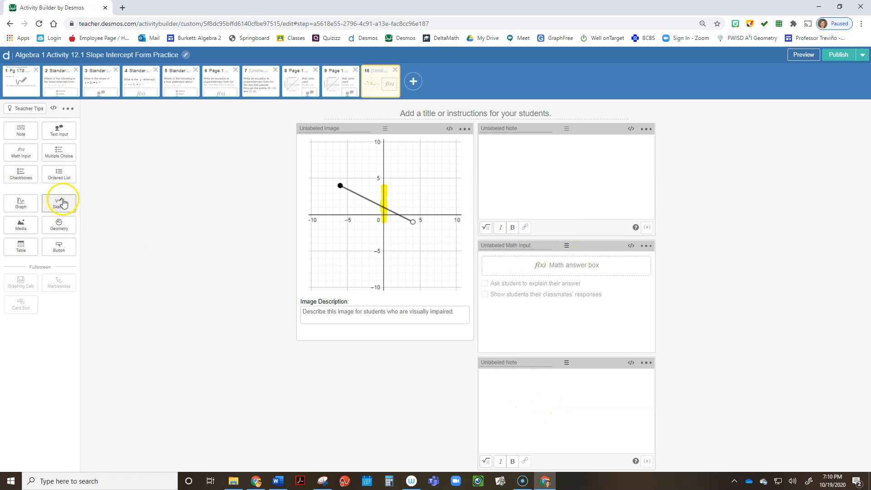
{"action": "left_click", "coordinate": [59, 131]}
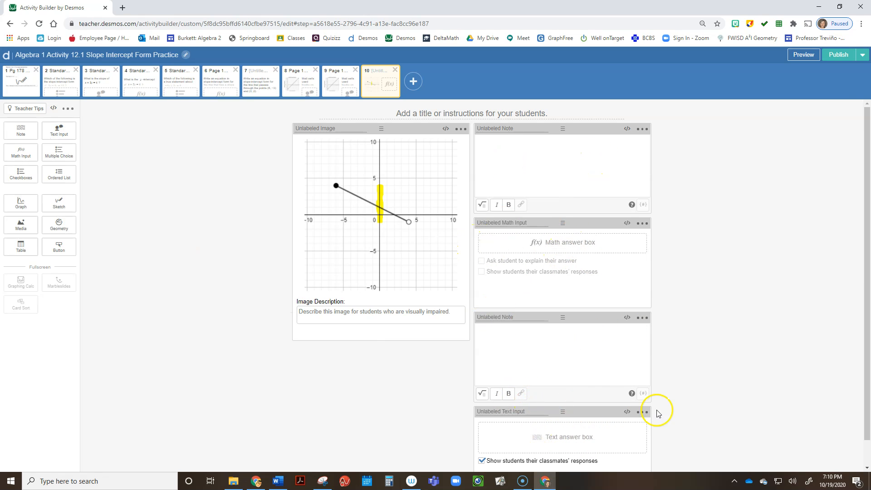
- Check the expanded screen 10 in the student preview and delete that screen from the activity
{"action": "left_click", "coordinate": [814, 56]}
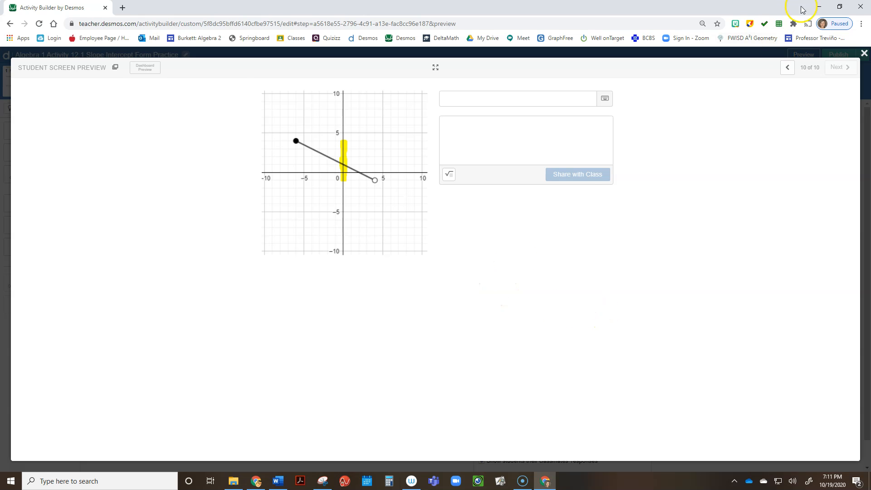
{"action": "left_click", "coordinate": [865, 54]}
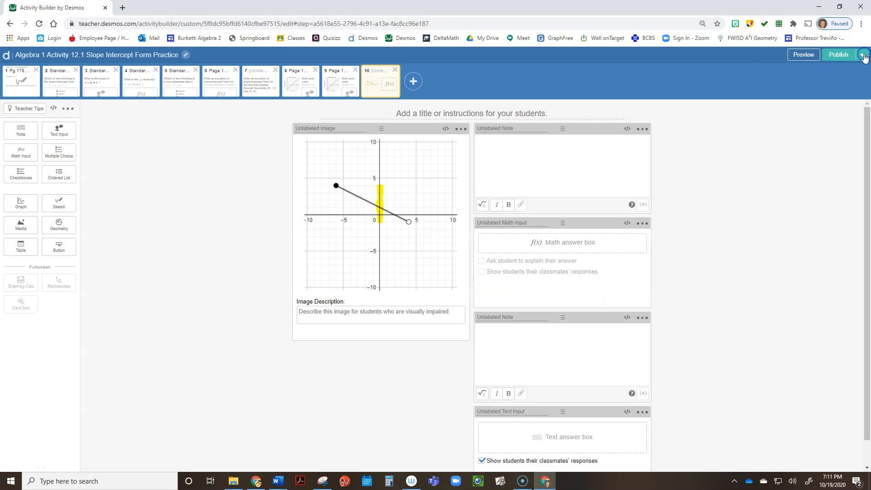
{"action": "left_click", "coordinate": [395, 72]}
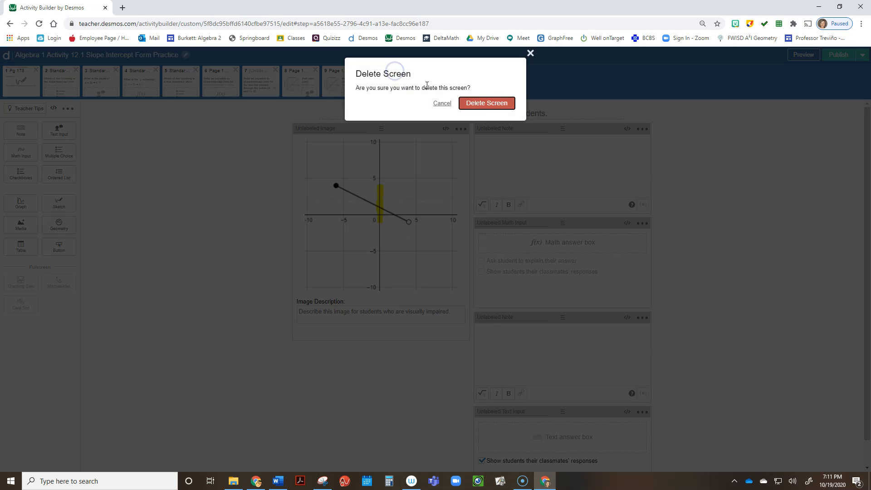
{"action": "left_click", "coordinate": [499, 109]}
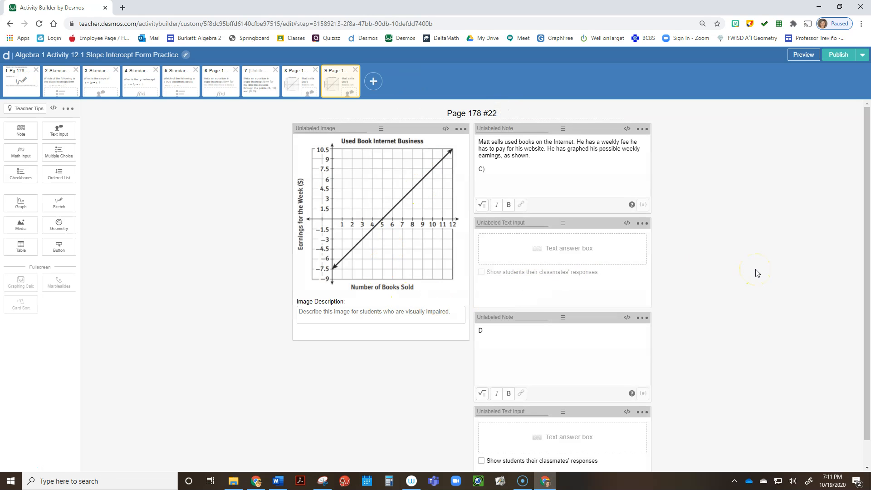
- Complete the question label in screen 9's second note as "D)"
{"action": "left_click", "coordinate": [486, 330]}
{"action": "type", "text": ")"}
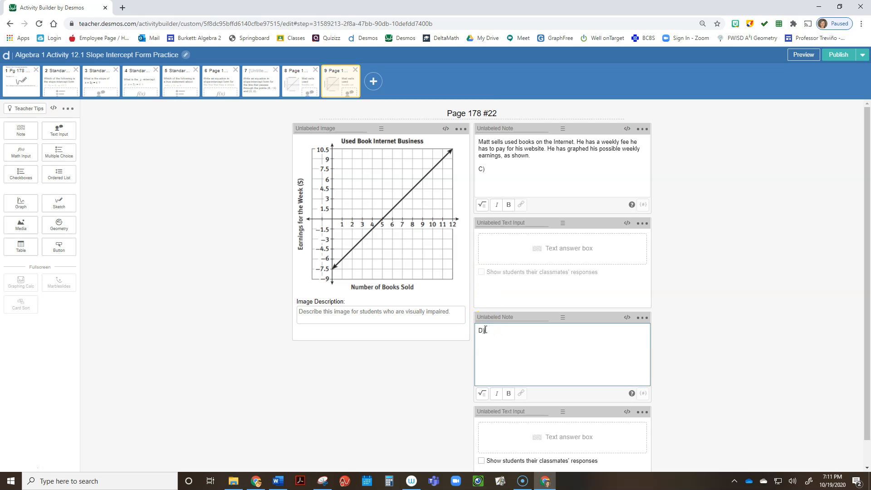